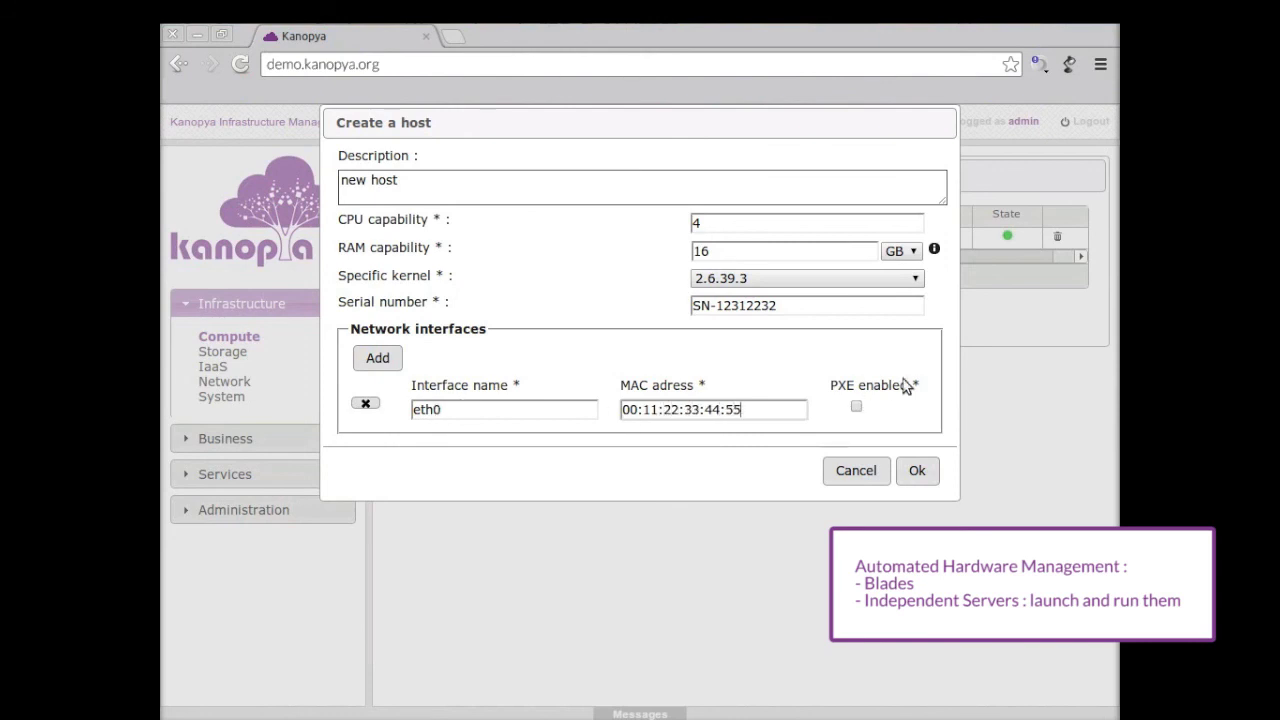
Step: Enable PXE on eth0 and submit the 4-CPU, 16 GB RAM host
{"action": "left_click", "coordinate": [856, 406]}
{"action": "left_click", "coordinate": [918, 469]}
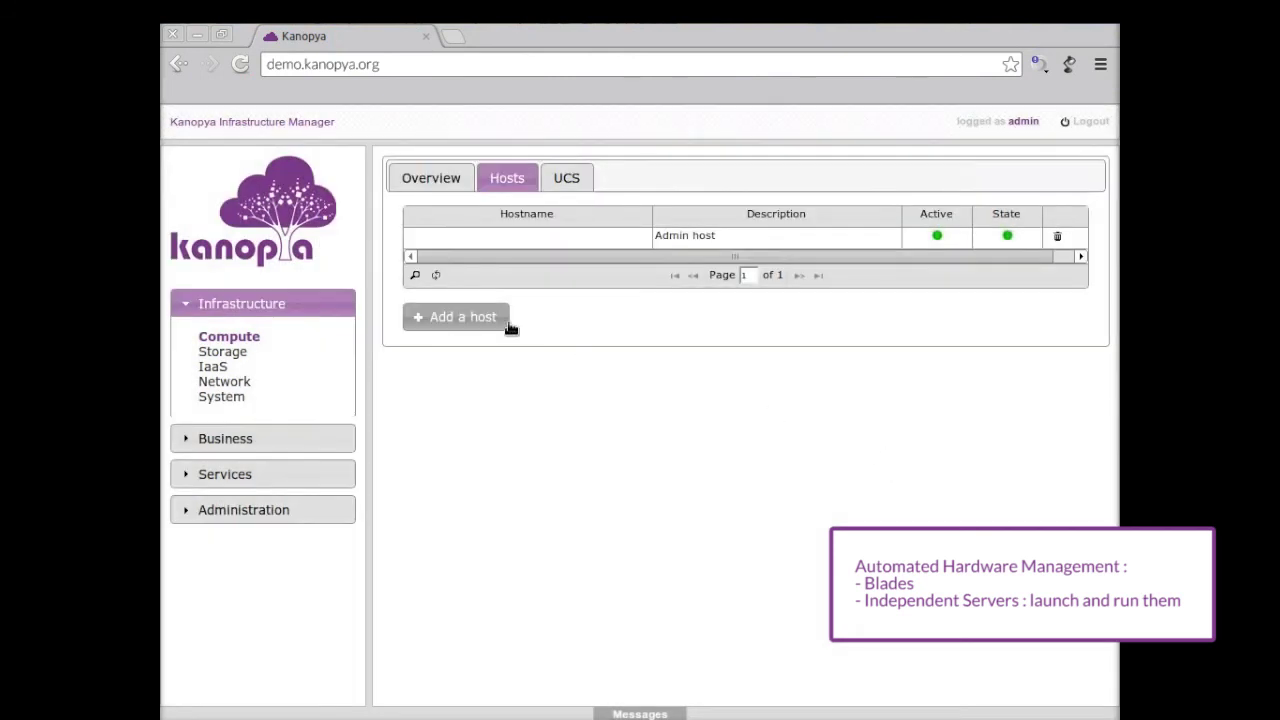
Step: Reload the Hosts grid so 'new host' shows as active beside the admin host
{"action": "left_click", "coordinate": [436, 275]}
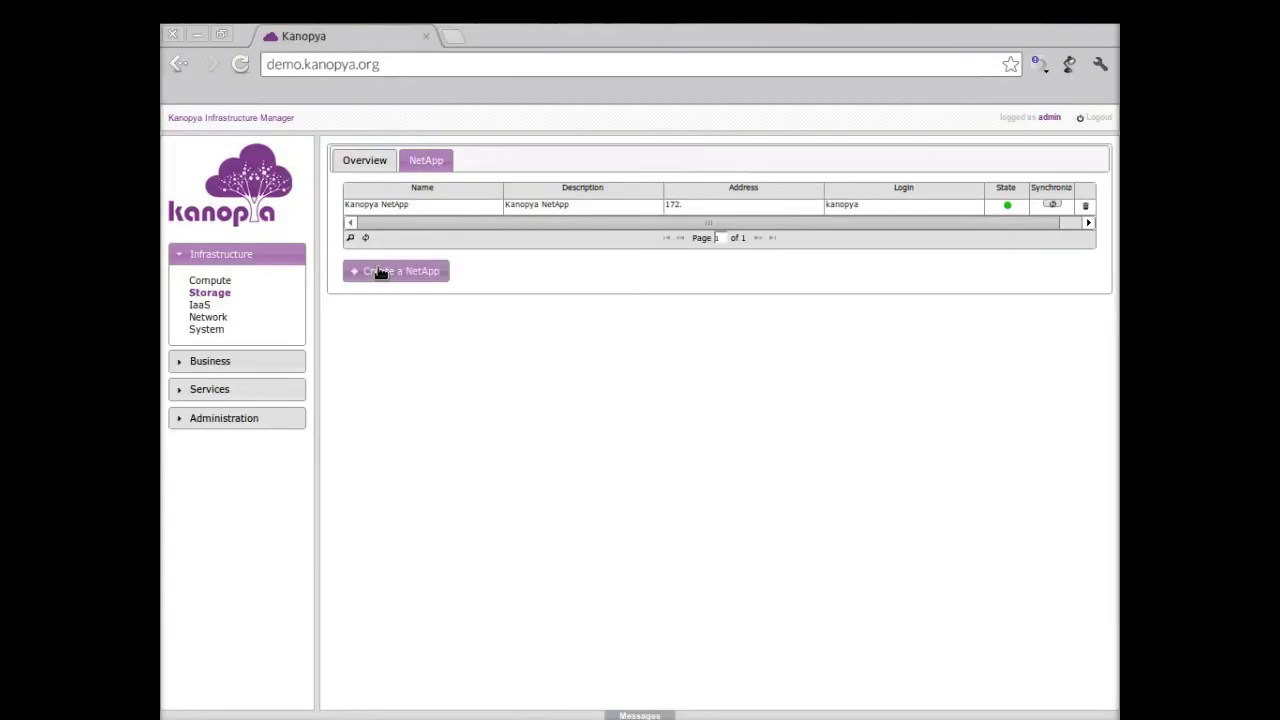
Step: Add NetApp 'NewNetApp', described 'New Net App in Dc 34', at 45.36.78.2 with admin login and password
{"action": "left_click", "coordinate": [380, 271]}
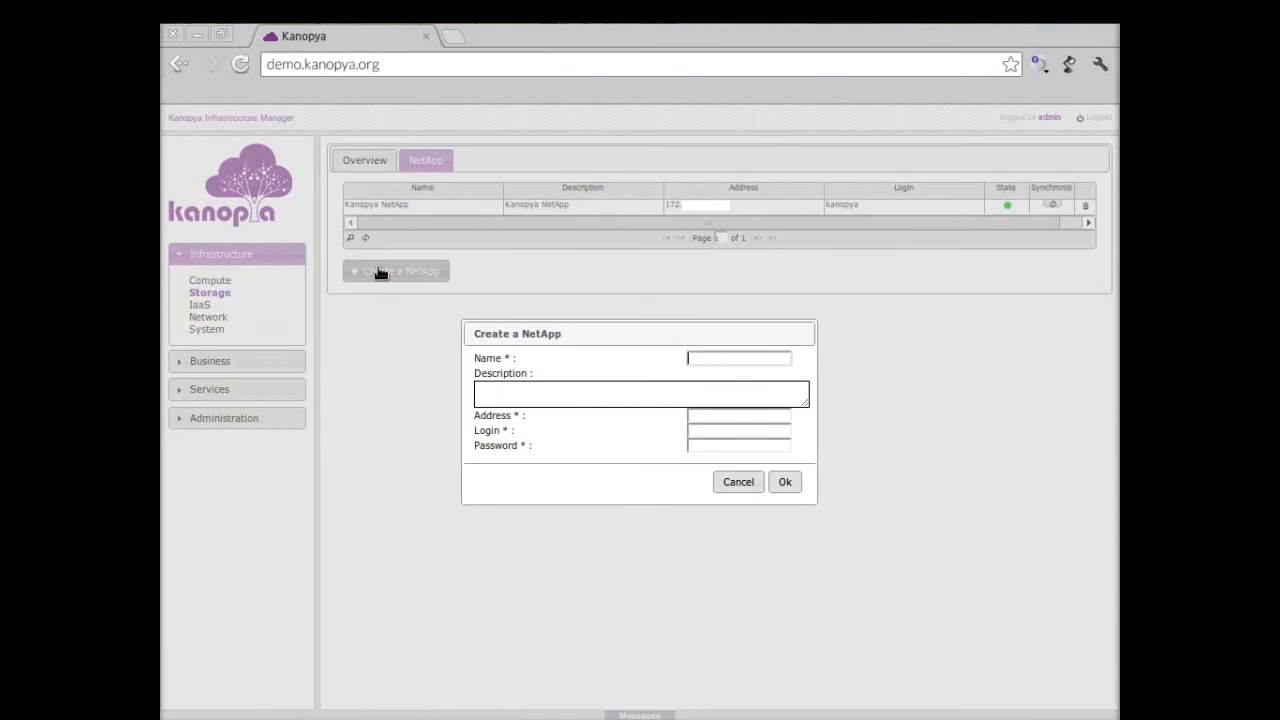
{"action": "type", "text": "NewNetApp"}
{"action": "key", "text": "Tab"}
{"action": "type", "text": "N"}
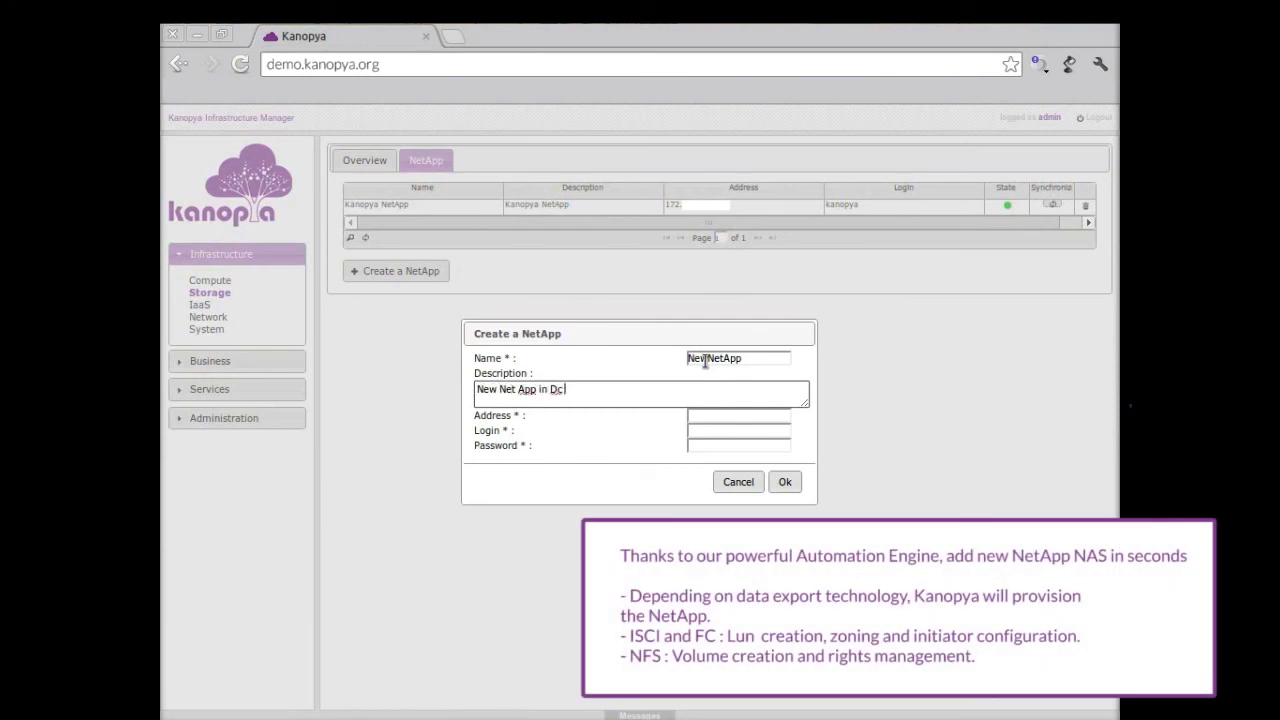
{"action": "type", "text": "ew Net App in Dc 34"}
{"action": "key", "text": "Tab"}
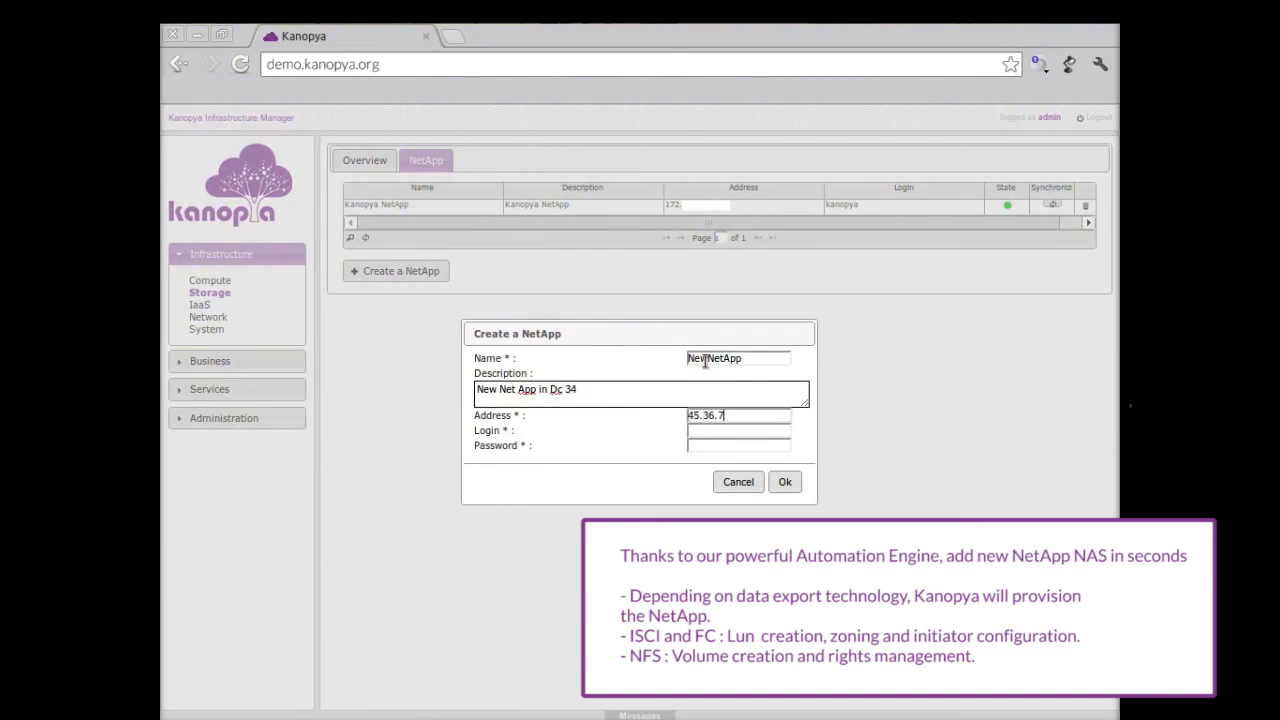
{"action": "type", "text": "45.36.78.2"}
{"action": "key", "text": "Tab"}
{"action": "type", "text": "admin"}
{"action": "key", "text": "Tab"}
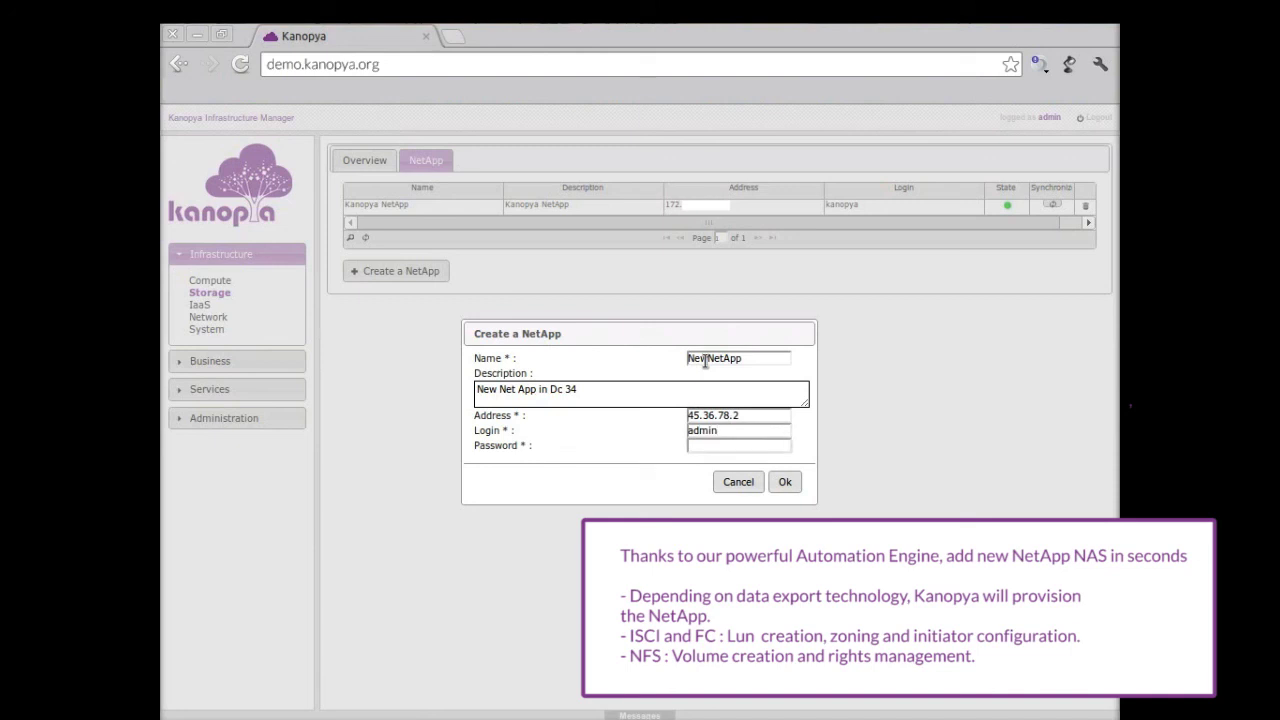
{"action": "type", "text": "•••••••••"}
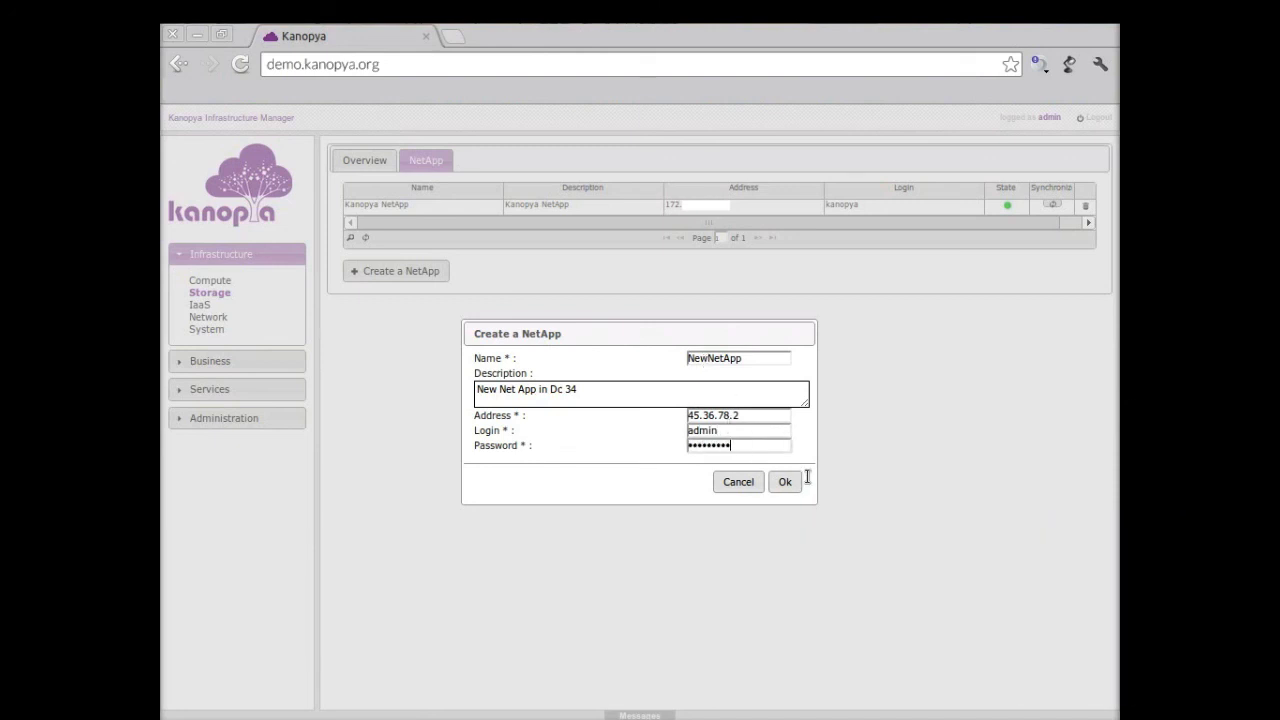
{"action": "left_click", "coordinate": [790, 482]}
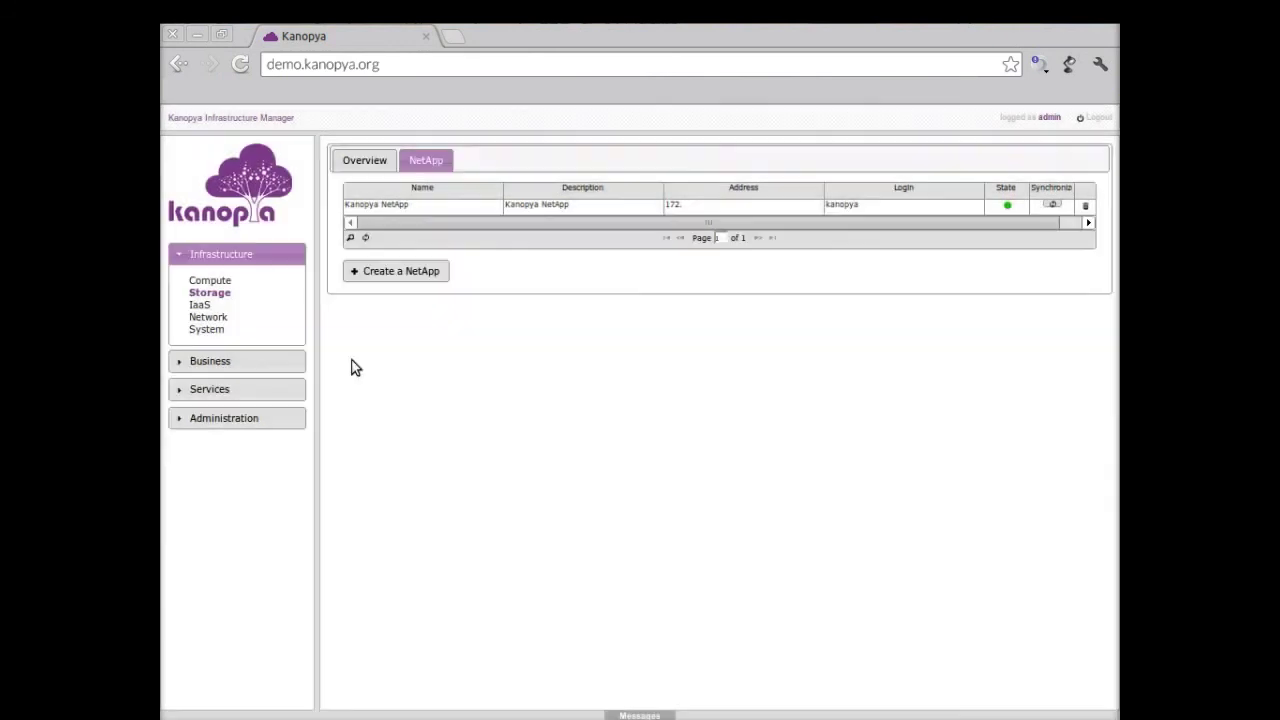
Step: Add storage policy NewNetAppStorage using the Kanopya NetApp data store and NetApp lun format
{"action": "left_click", "coordinate": [254, 361]}
{"action": "left_click", "coordinate": [206, 309]}
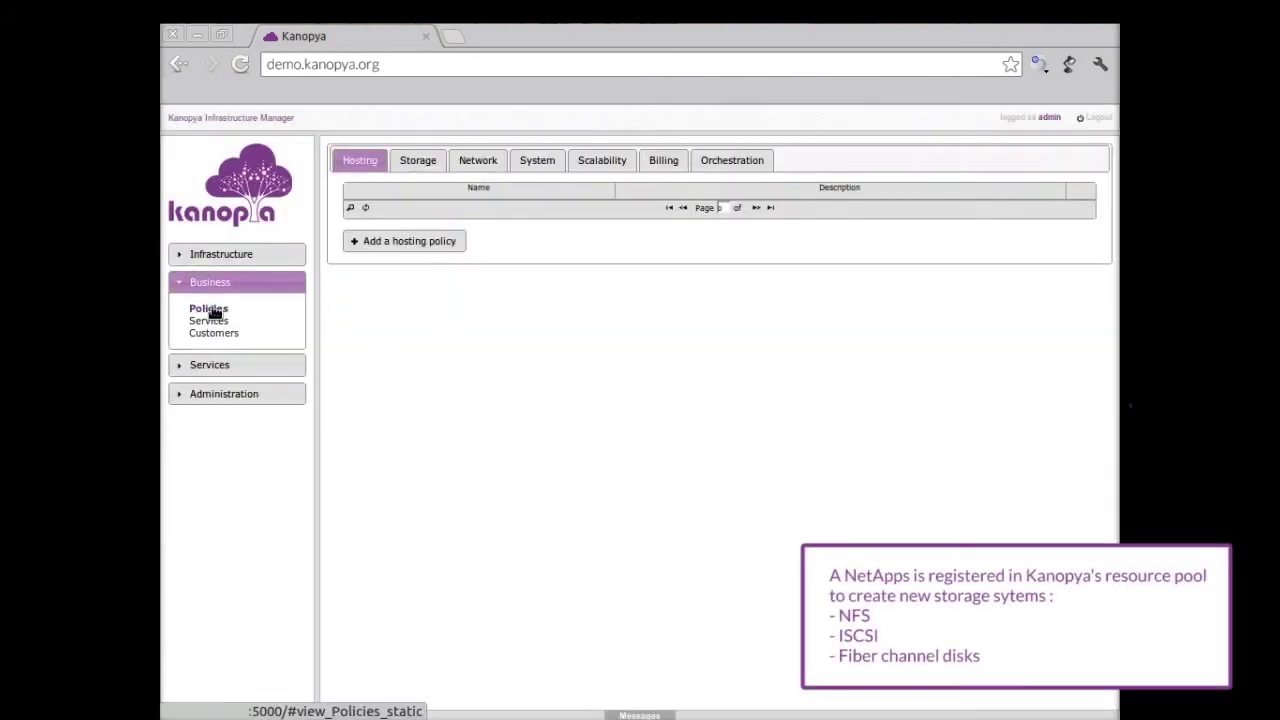
{"action": "left_click", "coordinate": [418, 160]}
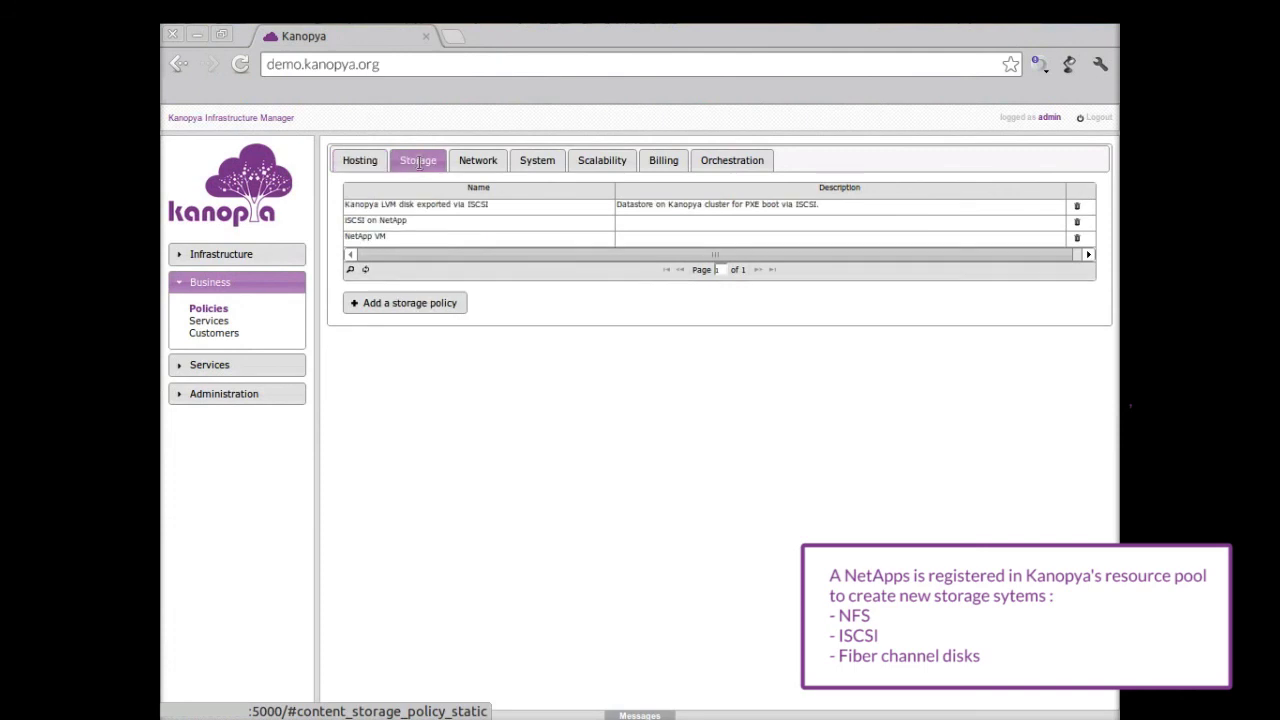
{"action": "left_click", "coordinate": [389, 313]}
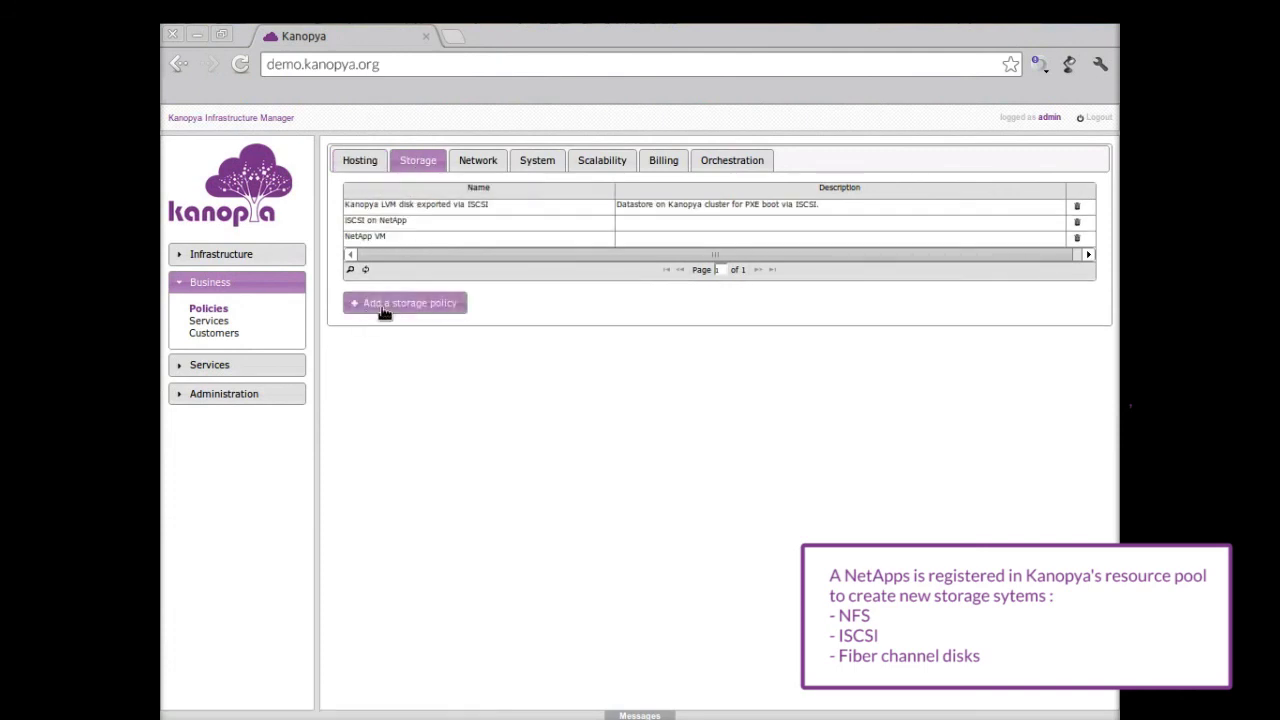
{"action": "type", "text": "NewNetAppStorage"}
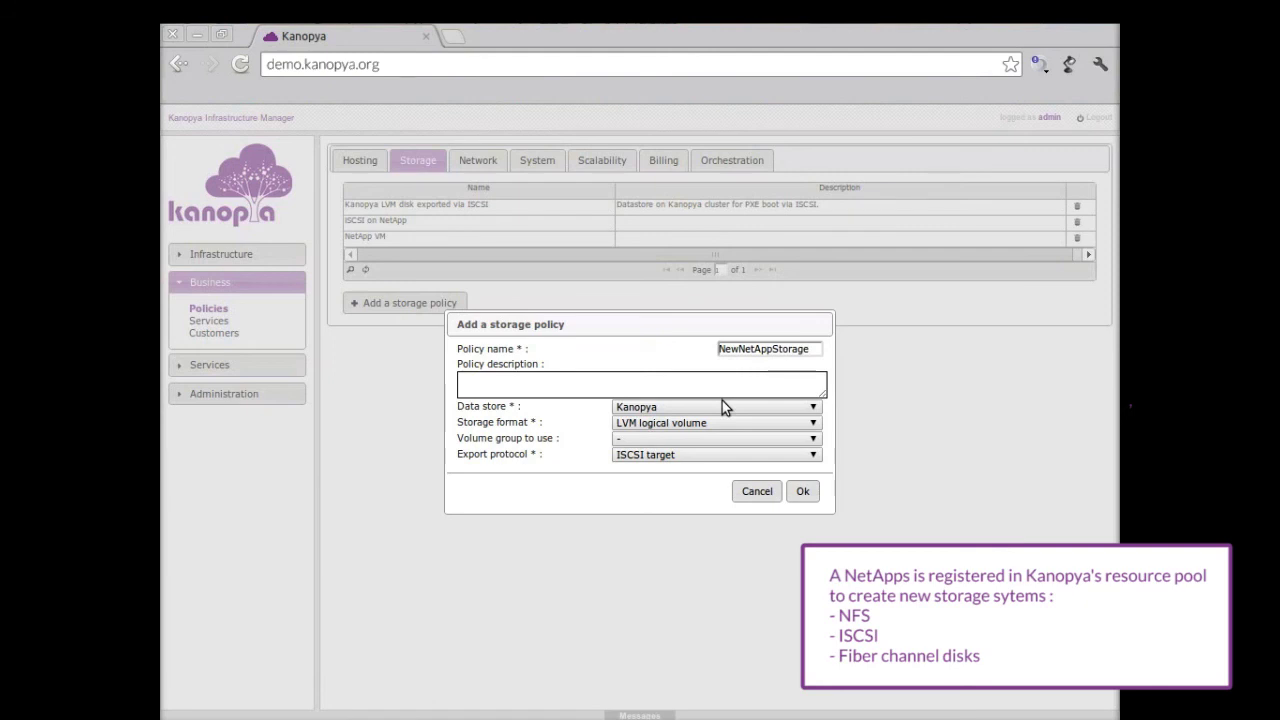
{"action": "left_click", "coordinate": [720, 407]}
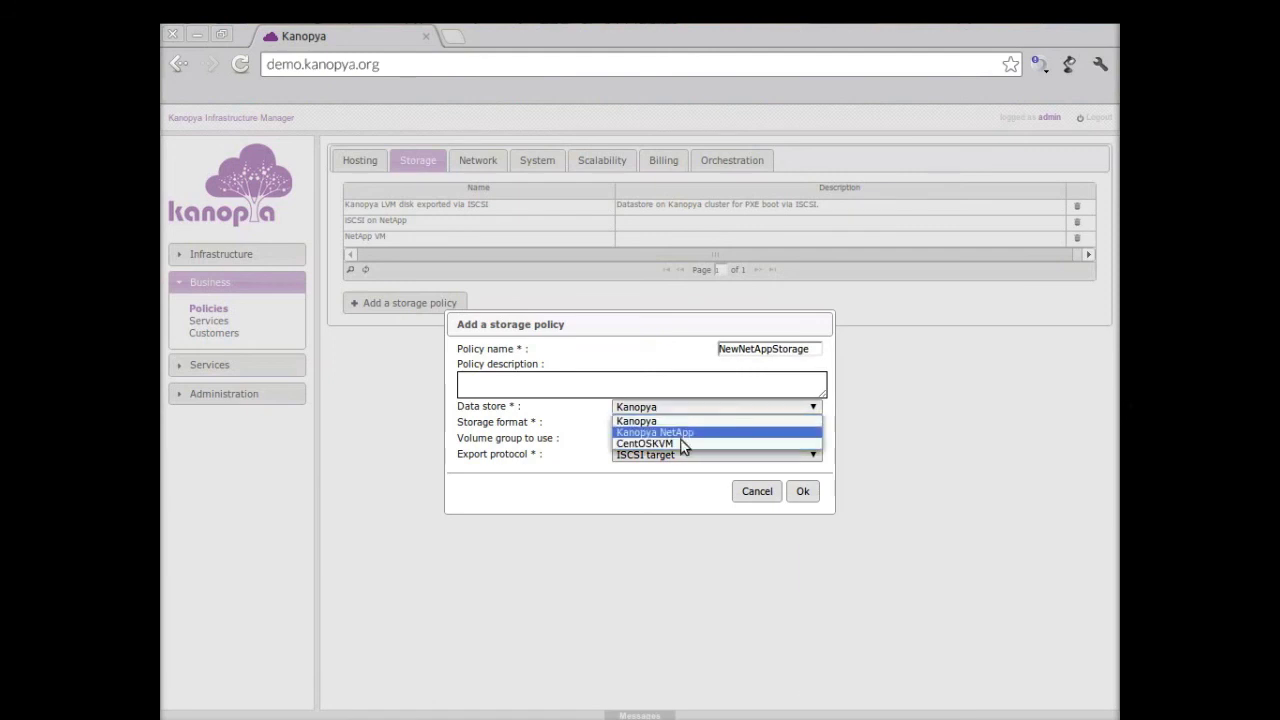
{"action": "left_click", "coordinate": [714, 433]}
{"action": "left_click", "coordinate": [700, 423]}
{"action": "left_click", "coordinate": [697, 437]}
{"action": "left_click", "coordinate": [798, 476]}
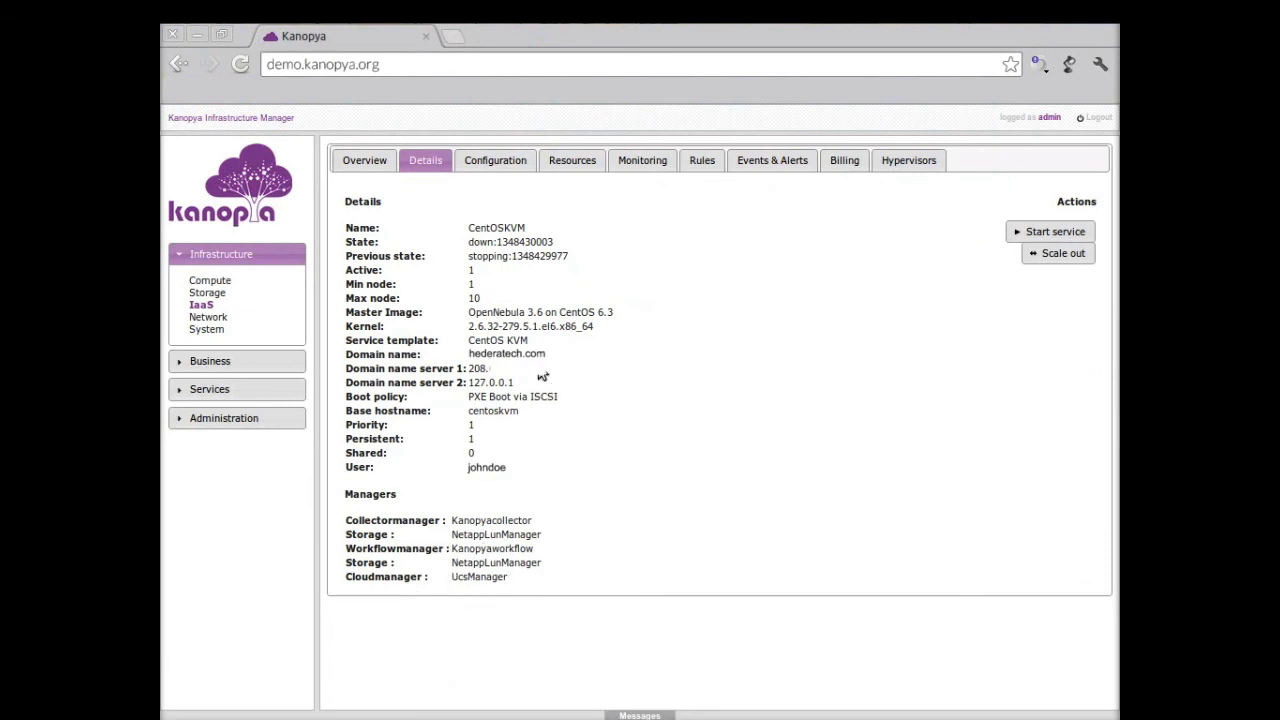
Step: Check CentOSKVM's hosts in Resources, then glance at UCS Manager before returning to its details
{"action": "left_click", "coordinate": [490, 162]}
{"action": "left_click", "coordinate": [571, 167]}
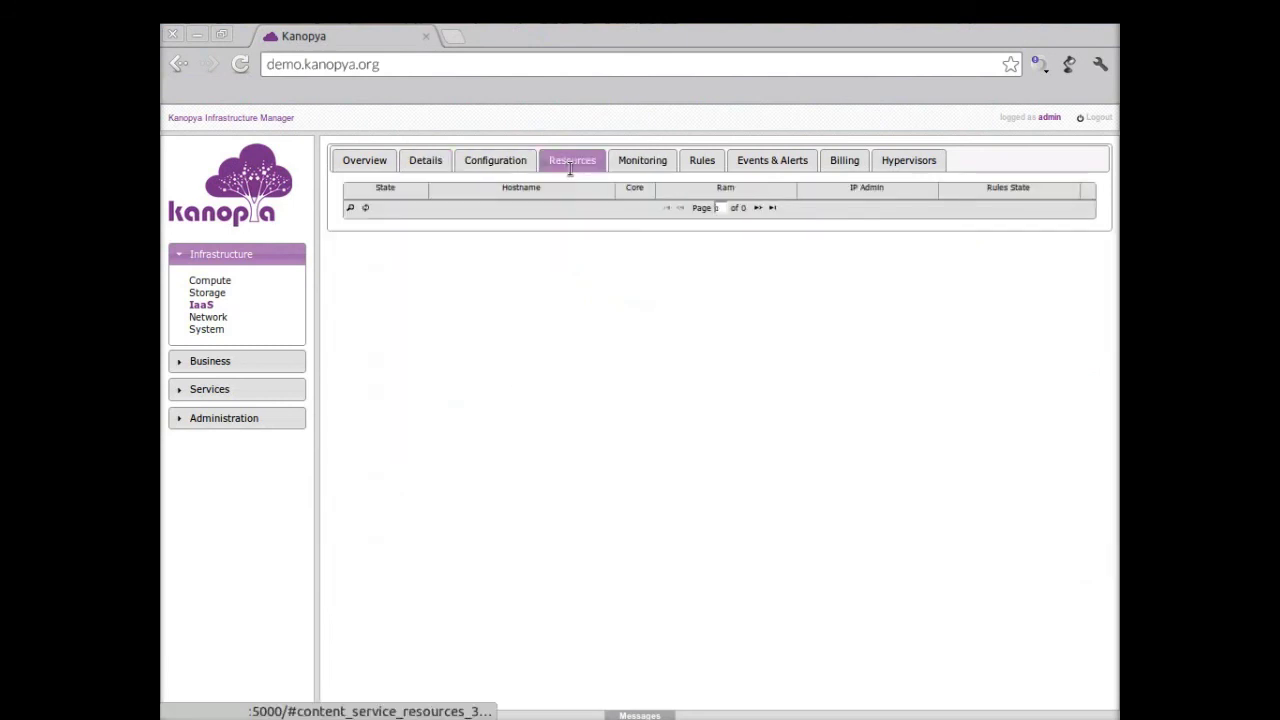
{"action": "left_click", "coordinate": [439, 165]}
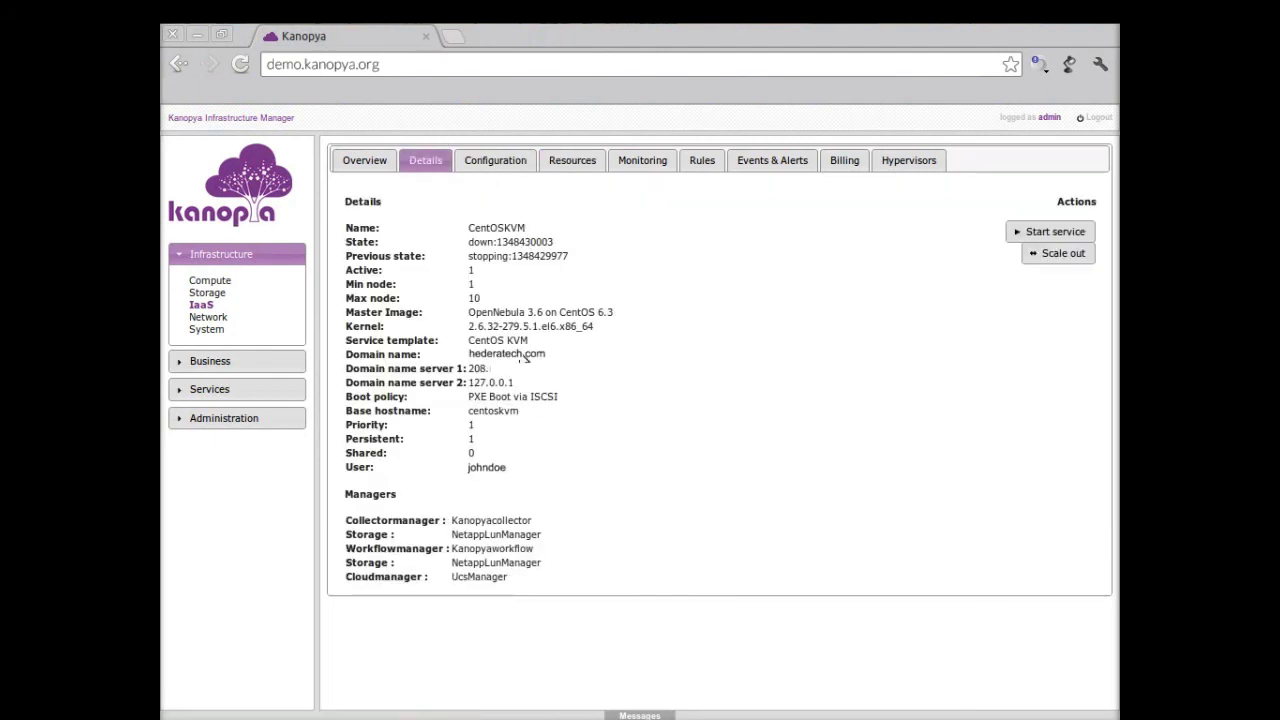
{"action": "key", "text": "alt+Tab"}
{"action": "key", "text": "alt+Tab"}
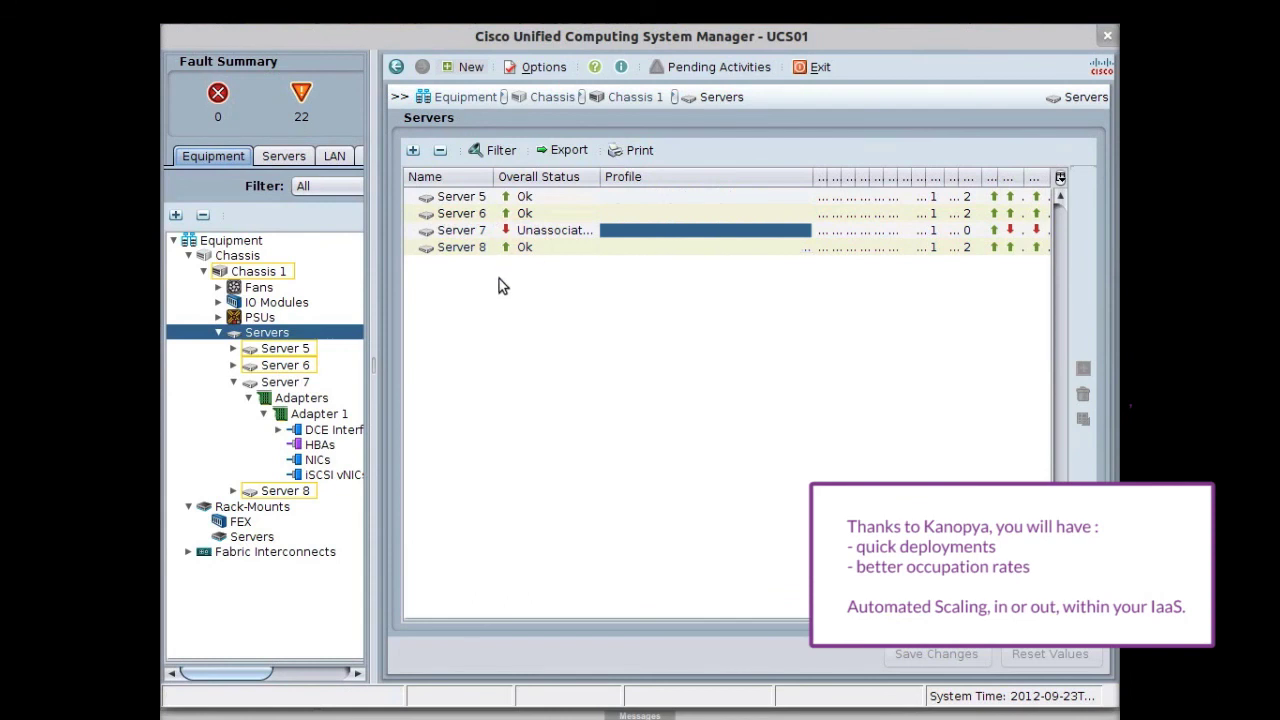
{"action": "key", "text": "alt+Tab"}
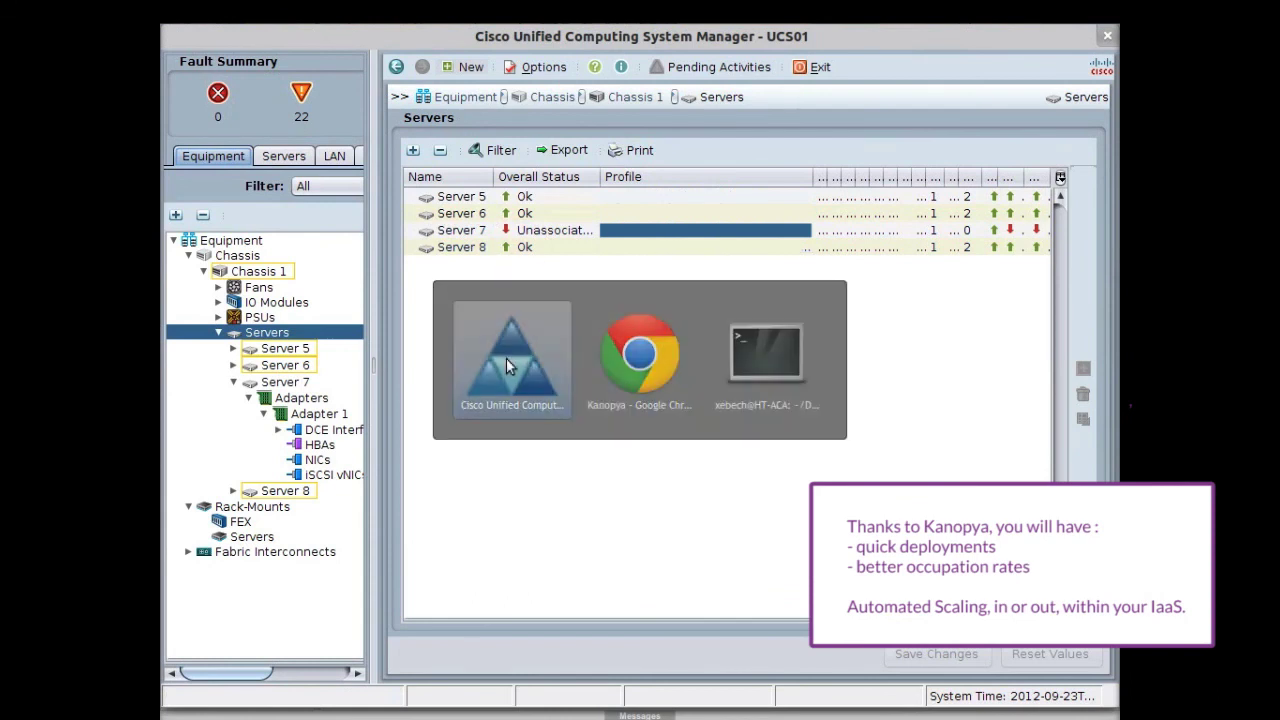
{"action": "key", "text": "alt+Tab"}
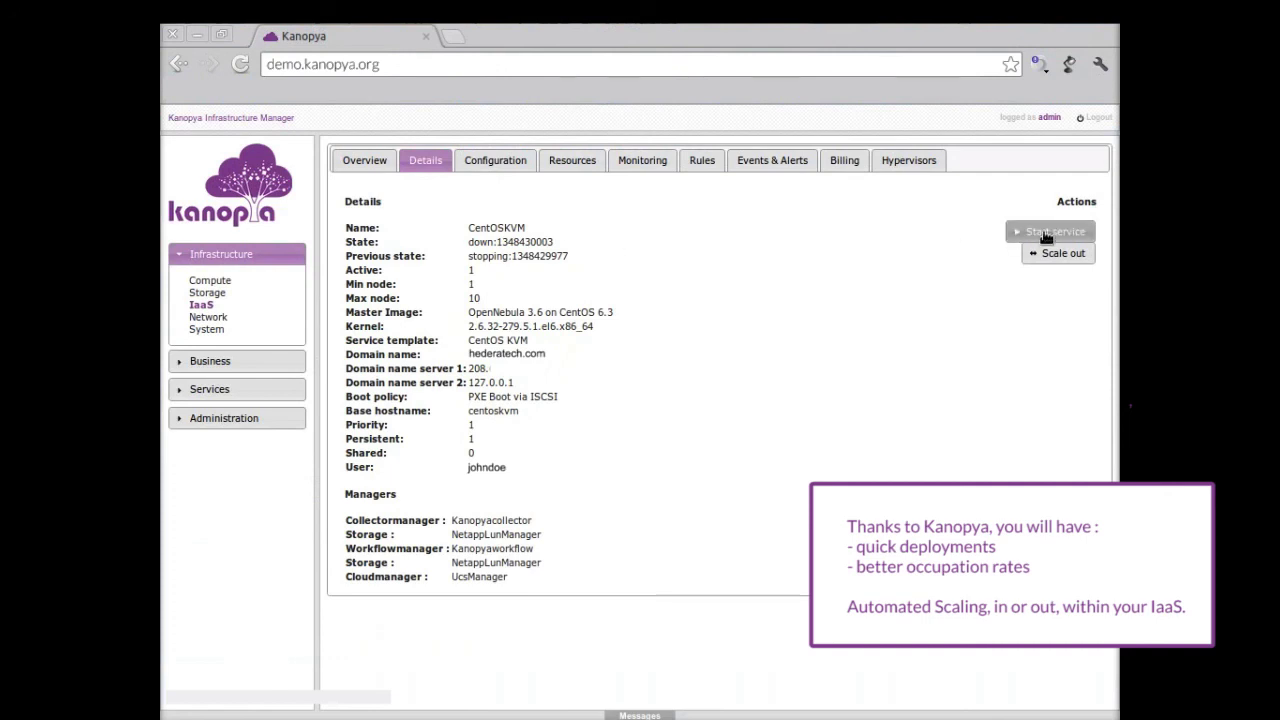
Step: Select Server 7 in UCS Manager and resize the Overall Status and Profile columns to read its profile
{"action": "key", "text": "alt+Tab"}
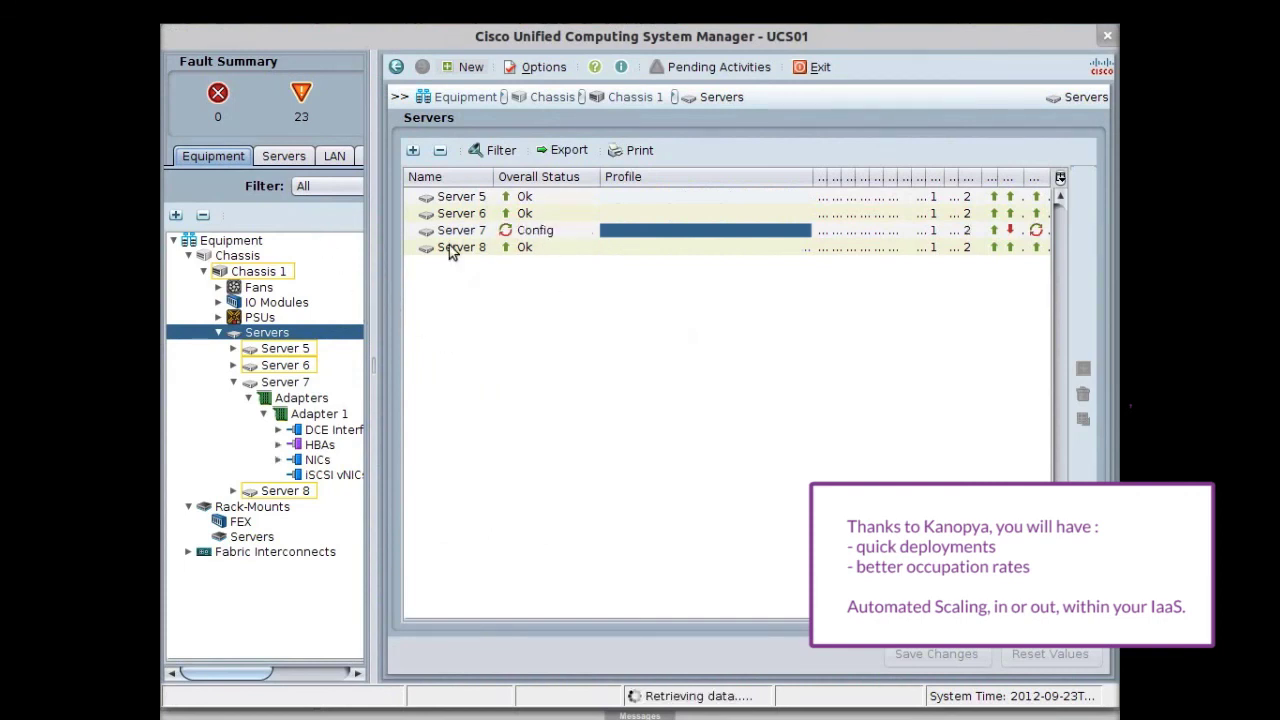
{"action": "left_click", "coordinate": [530, 234]}
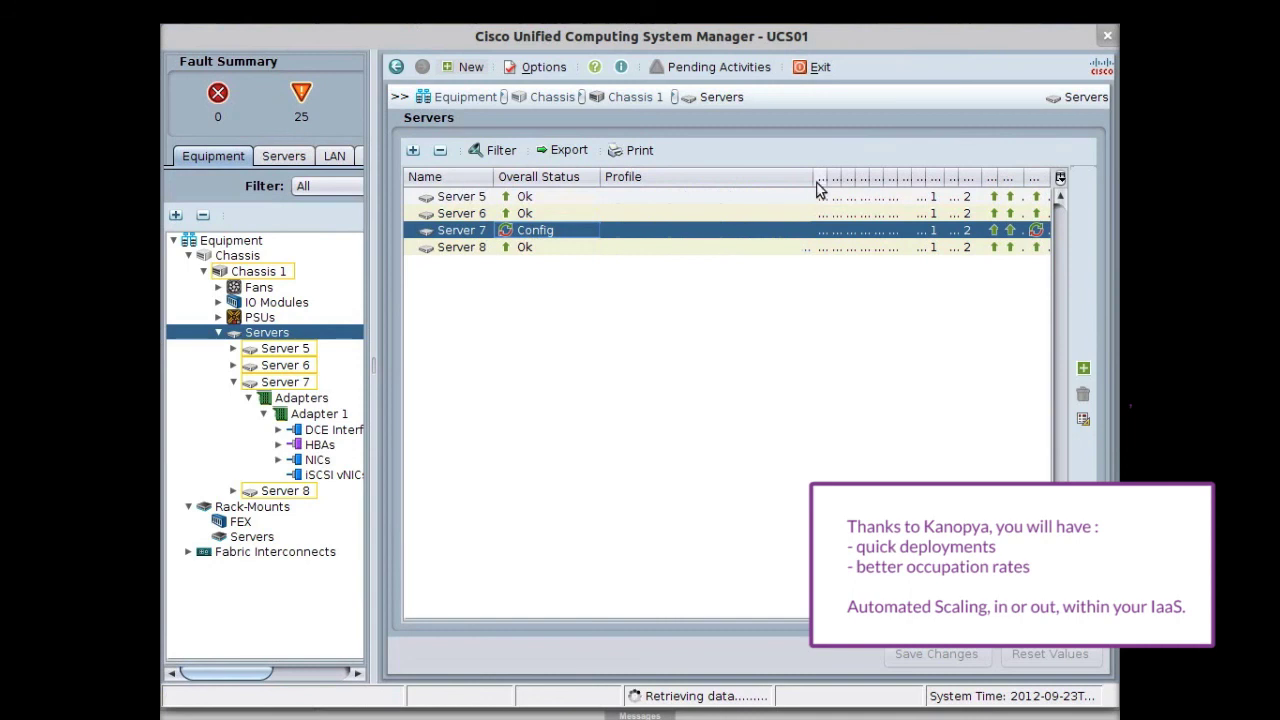
{"action": "left_click_drag", "start_coordinate": [600, 177], "coordinate": [571, 177]}
{"action": "left_click_drag", "start_coordinate": [790, 177], "coordinate": [851, 177]}
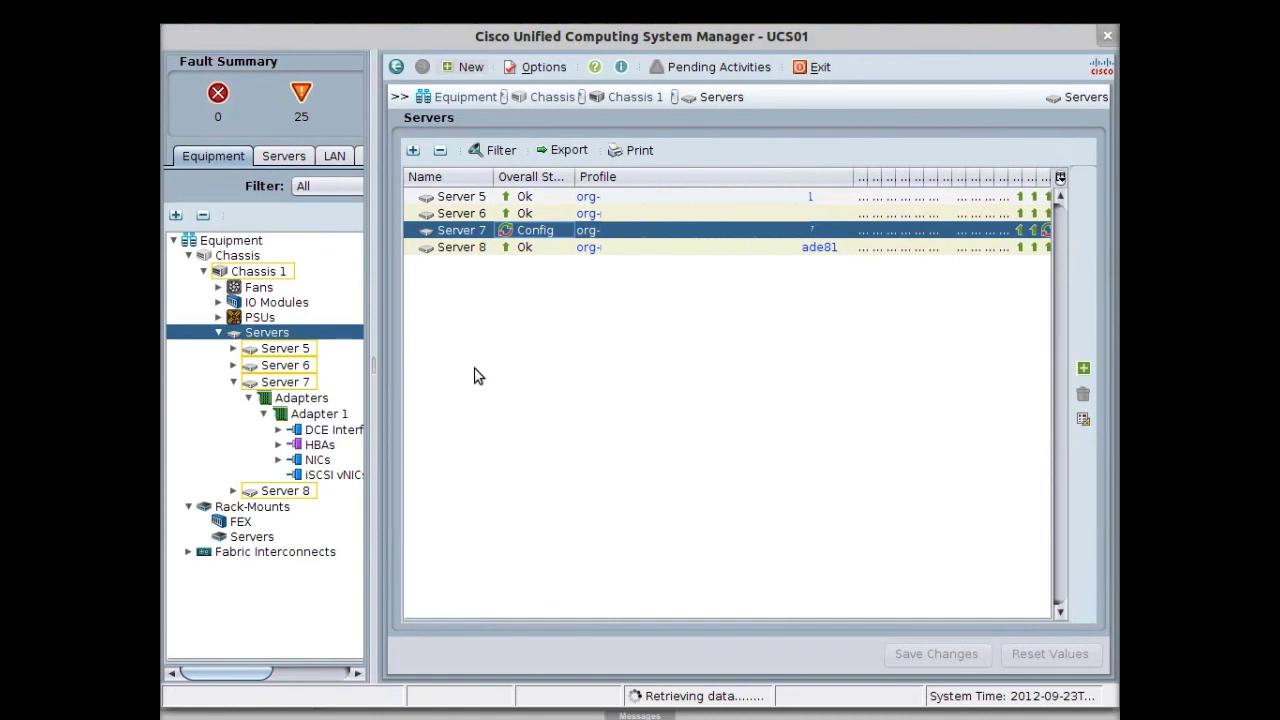
{"action": "key", "text": "alt+Tab"}
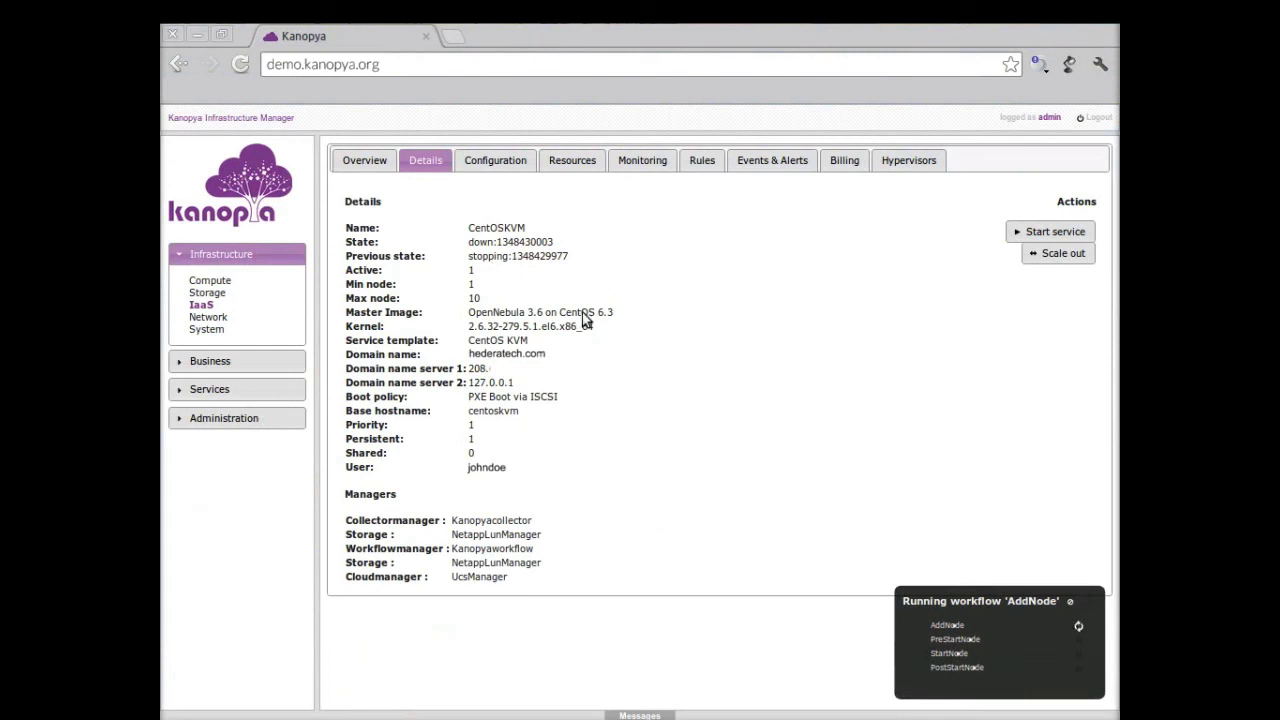
{"action": "key", "text": "alt+Tab"}
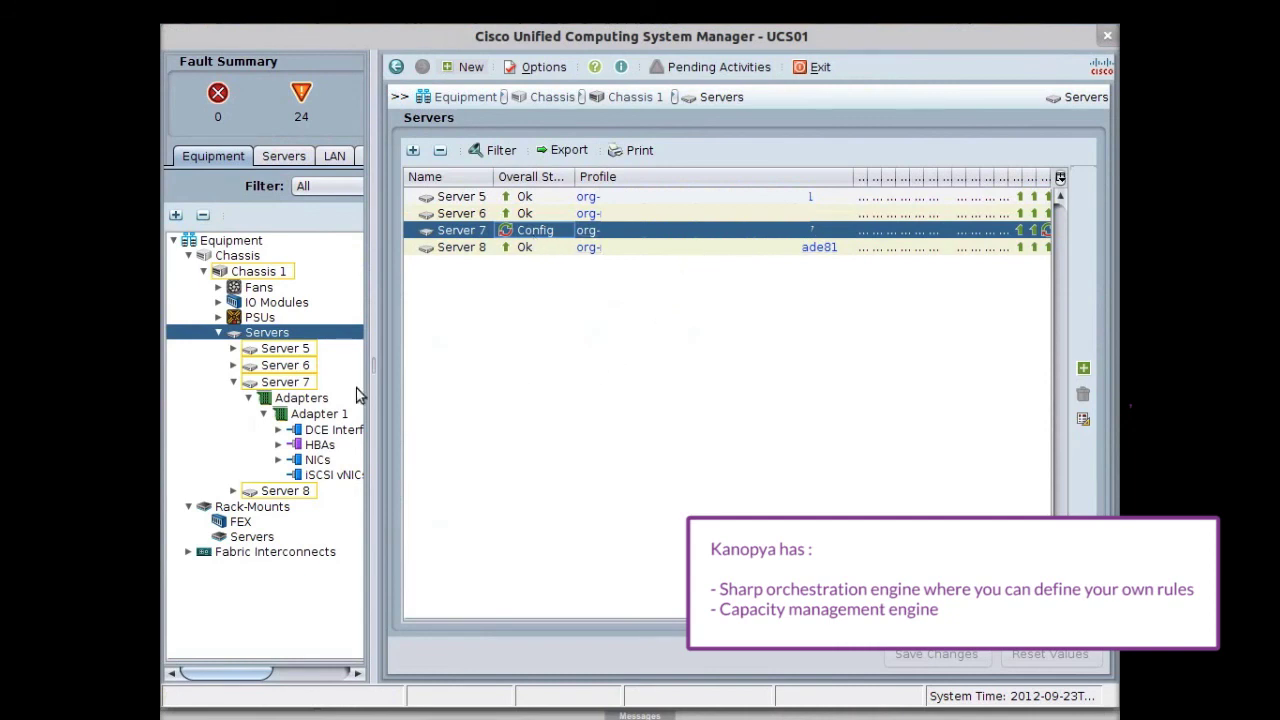
Step: Inspect the networks on Server 7's two vNICs, widening the NIC Name column
{"action": "left_click", "coordinate": [297, 382]}
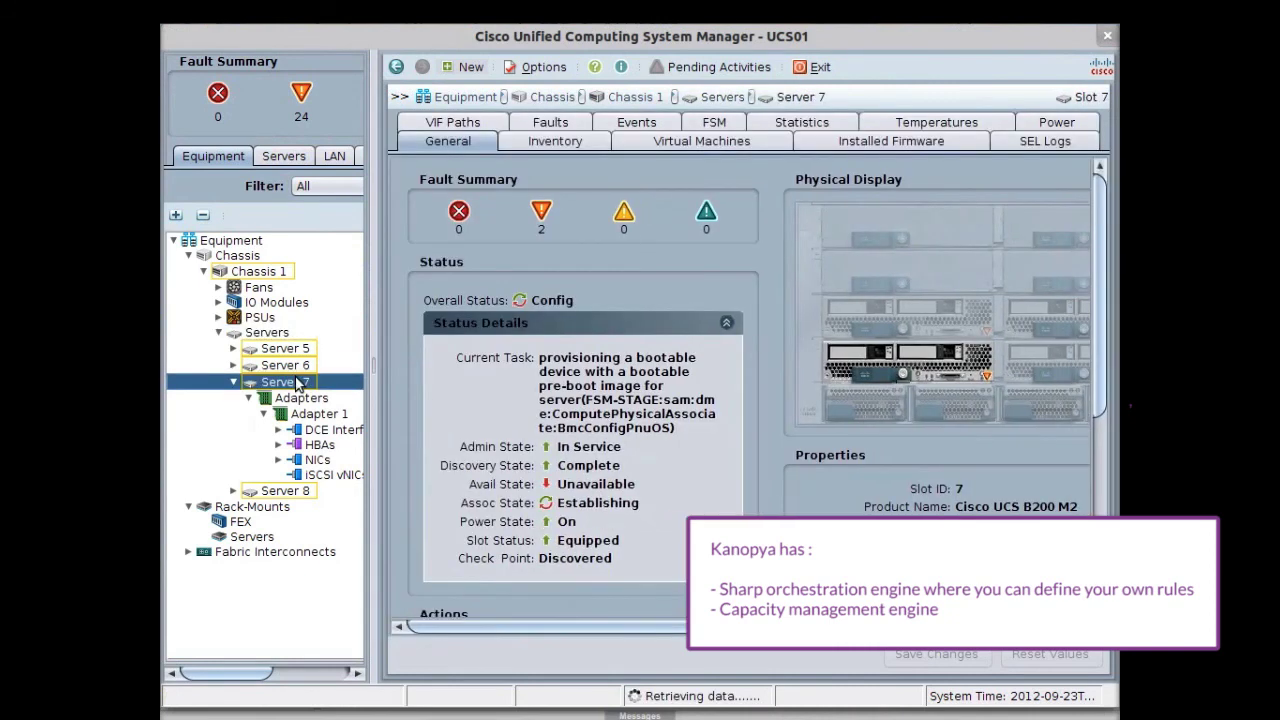
{"action": "left_click", "coordinate": [316, 459]}
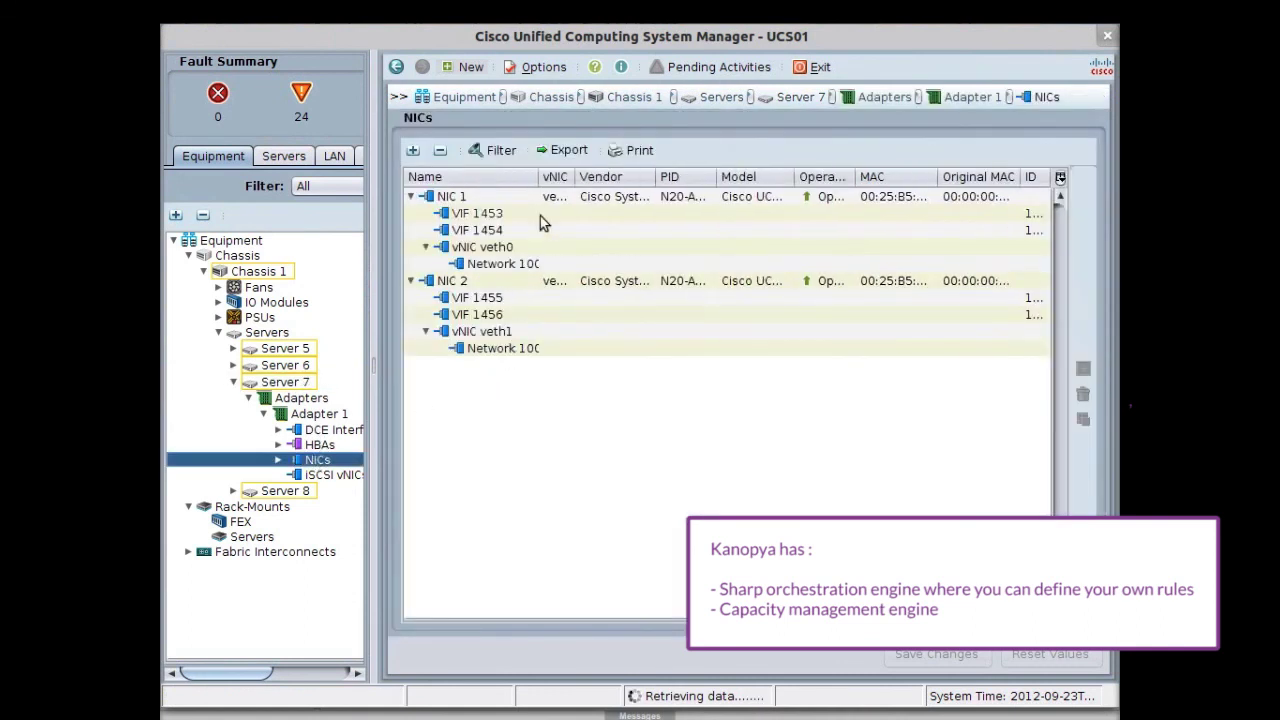
{"action": "left_click_drag", "start_coordinate": [538, 177], "coordinate": [662, 177]}
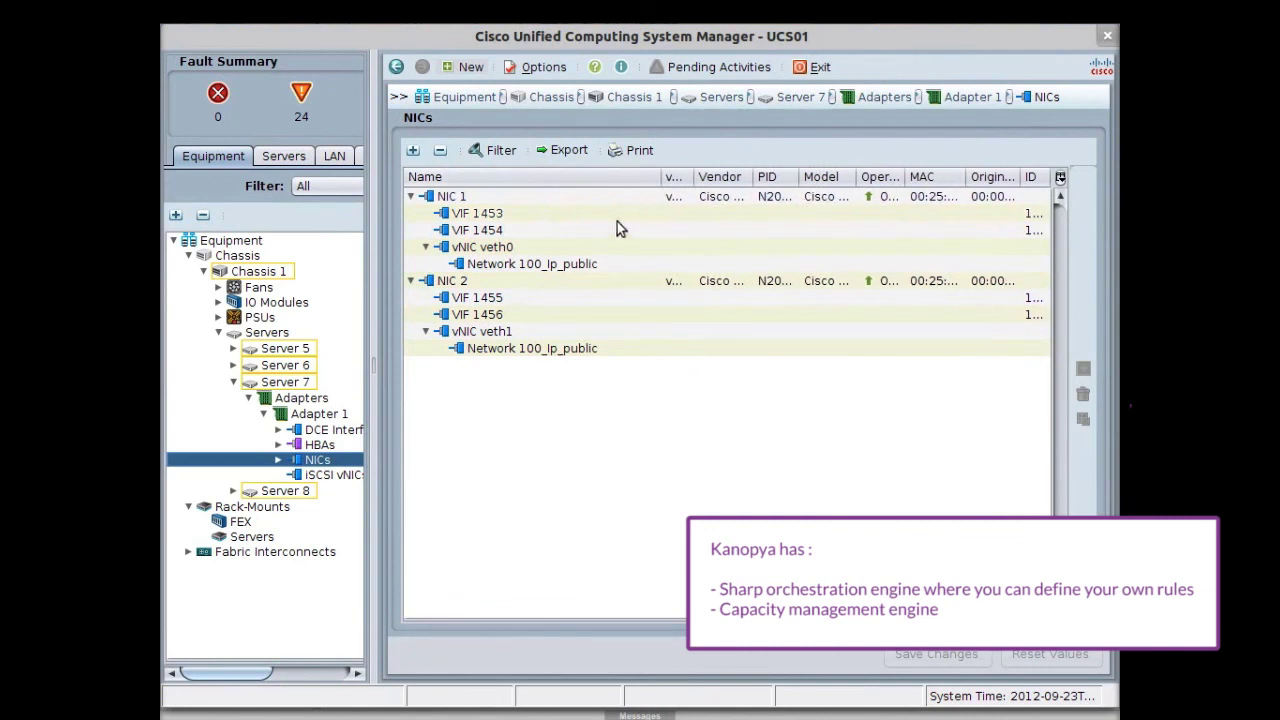
{"action": "left_click", "coordinate": [588, 263]}
{"action": "left_click", "coordinate": [575, 349]}
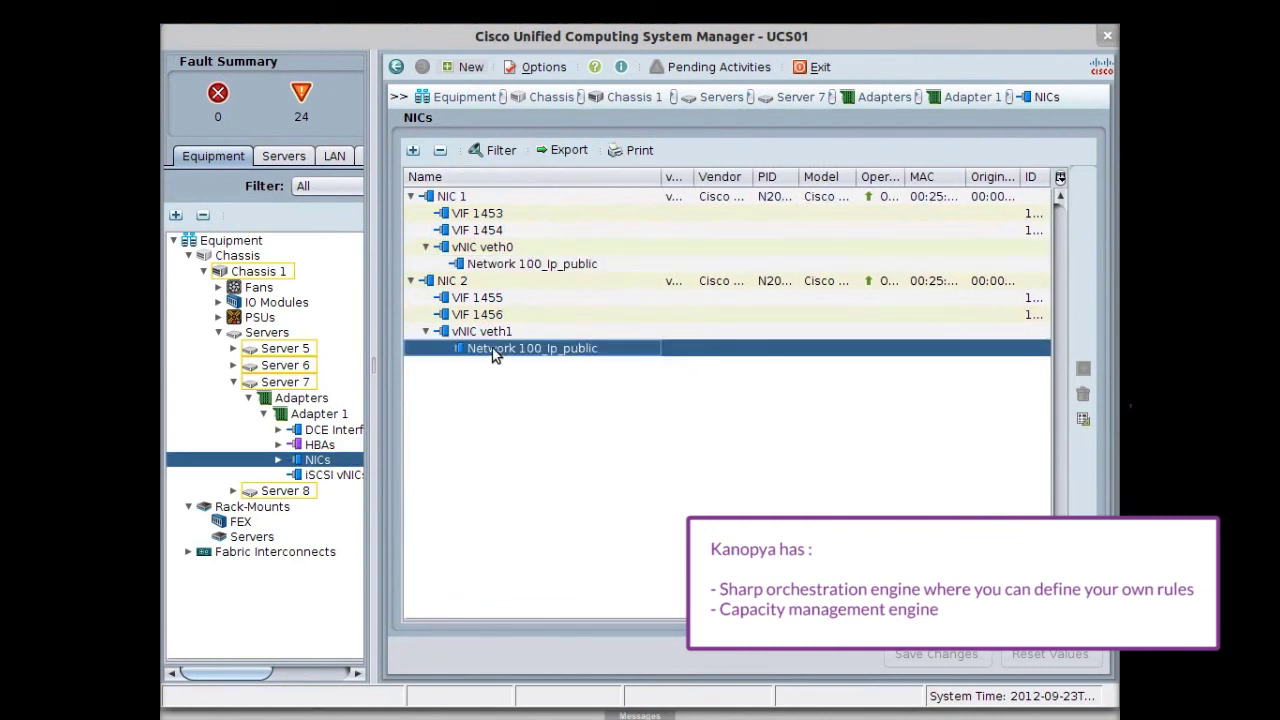
Step: Select the kanopya-blade-7 service profile and resize columns to confirm its associated server
{"action": "left_click", "coordinate": [281, 163]}
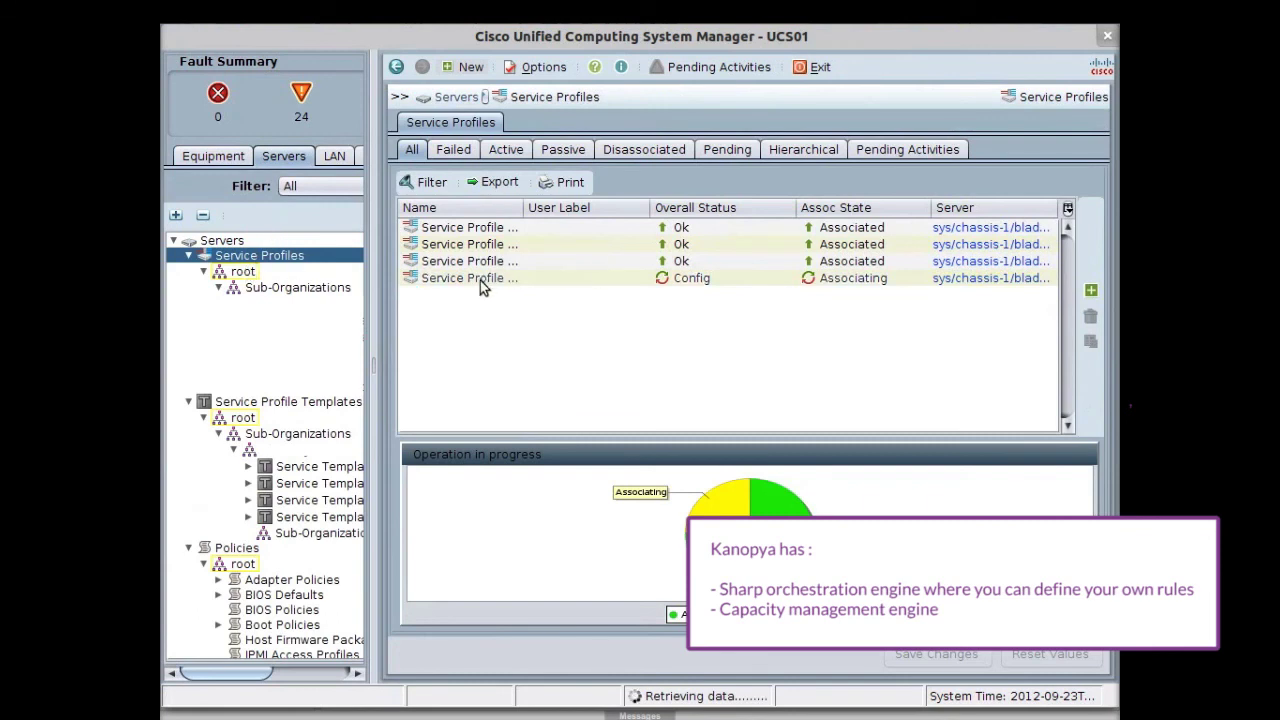
{"action": "left_click", "coordinate": [480, 283]}
{"action": "left_click_drag", "start_coordinate": [521, 207], "coordinate": [650, 207]}
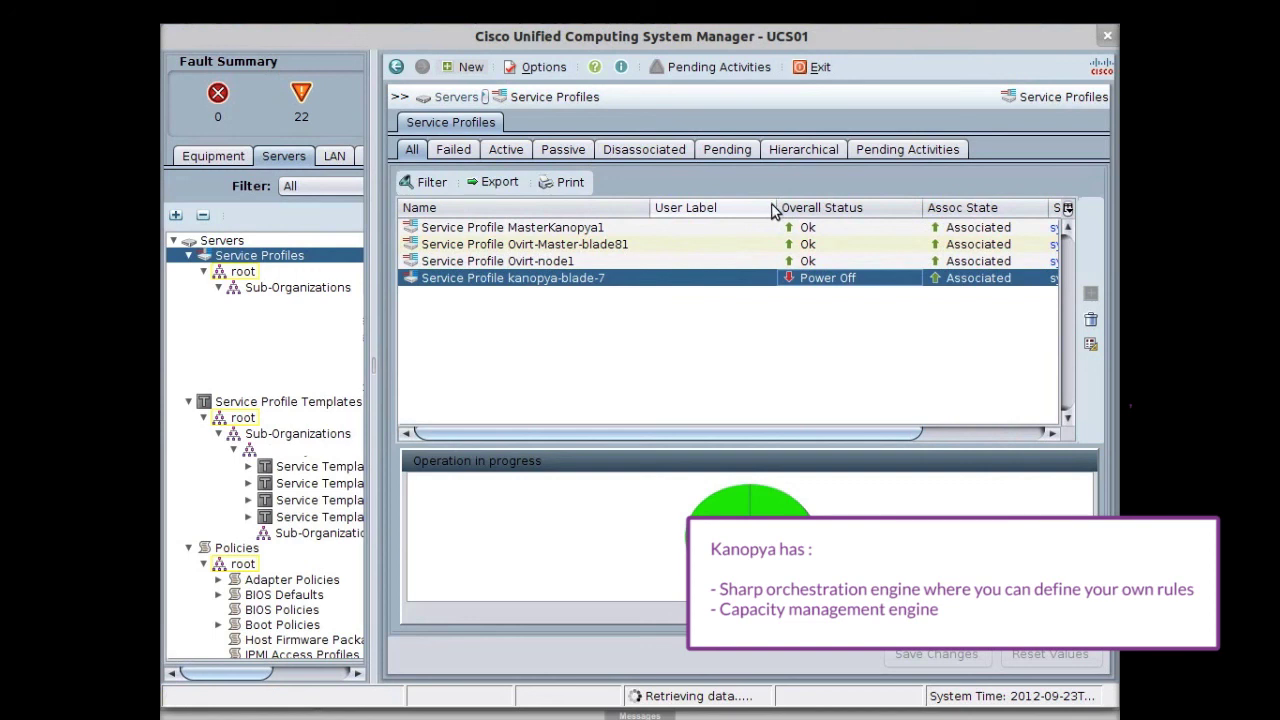
{"action": "left_click_drag", "start_coordinate": [727, 207], "coordinate": [695, 207]}
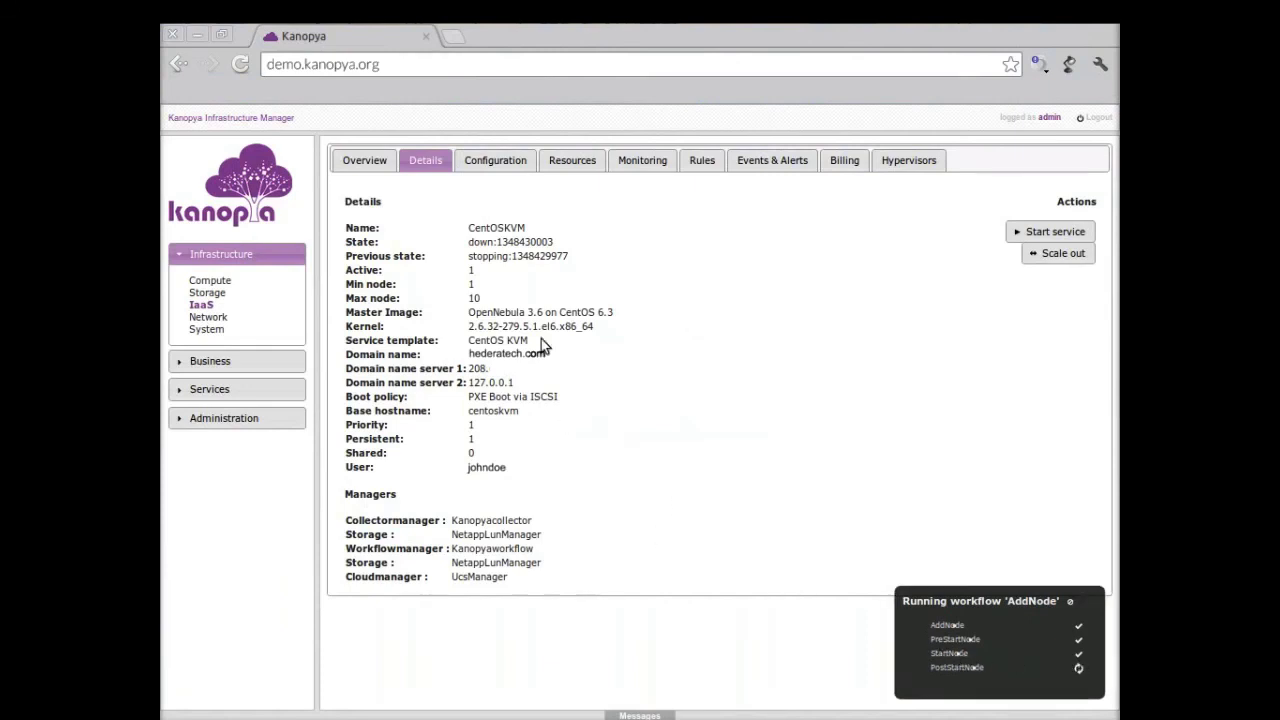
Step: Review CentOSKVM's resources, then its IaaS node resources and the centoskvm1 hypervisor details
{"action": "left_click", "coordinate": [572, 165]}
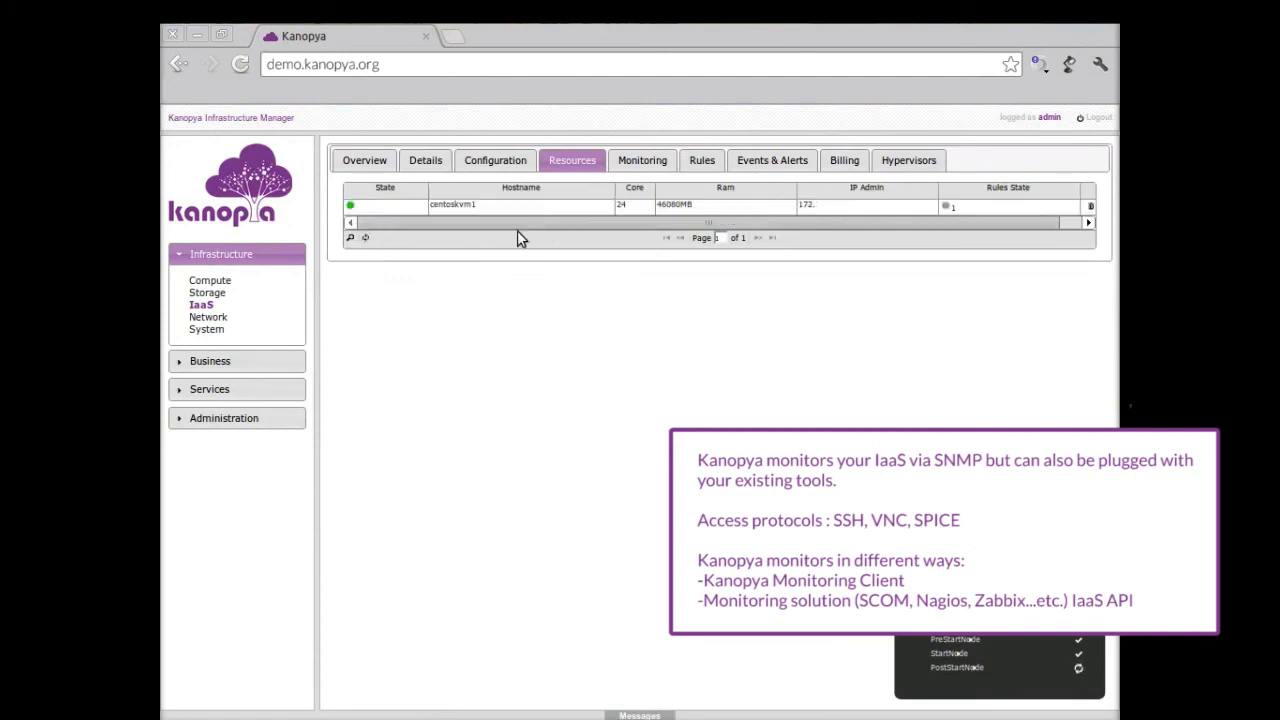
{"action": "left_click", "coordinate": [218, 306]}
{"action": "left_click", "coordinate": [552, 204]}
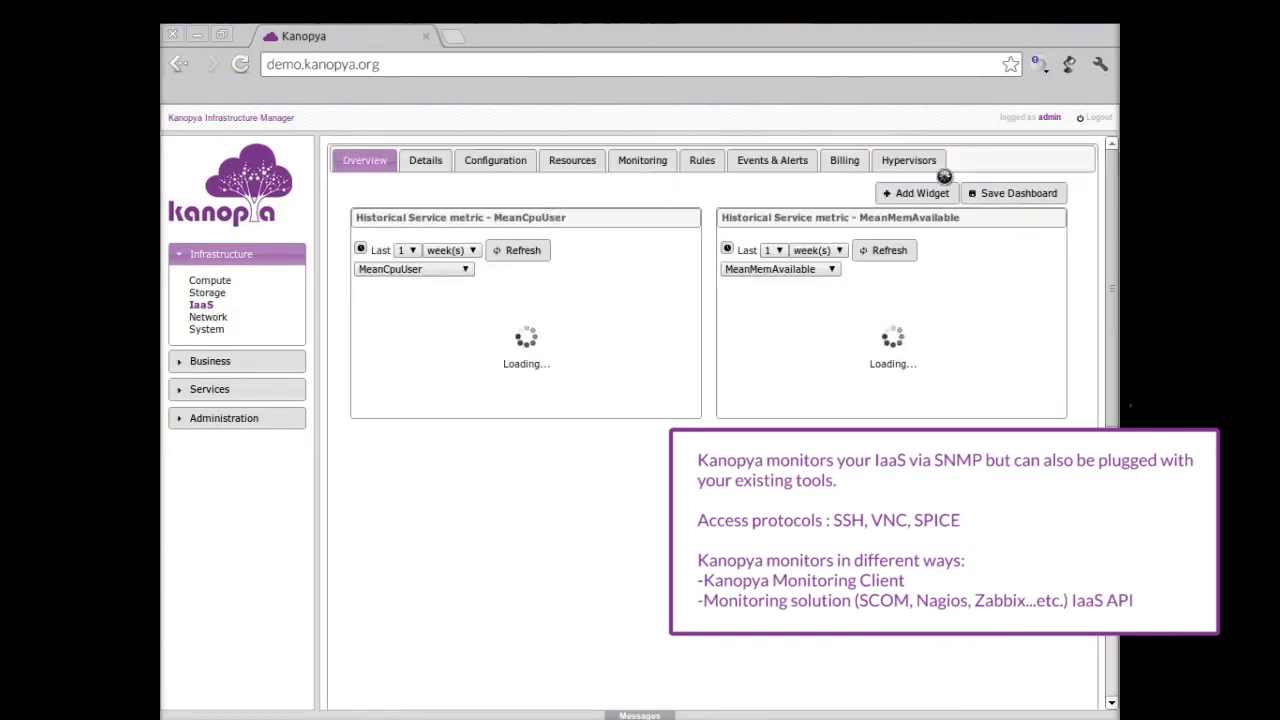
{"action": "left_click", "coordinate": [600, 166]}
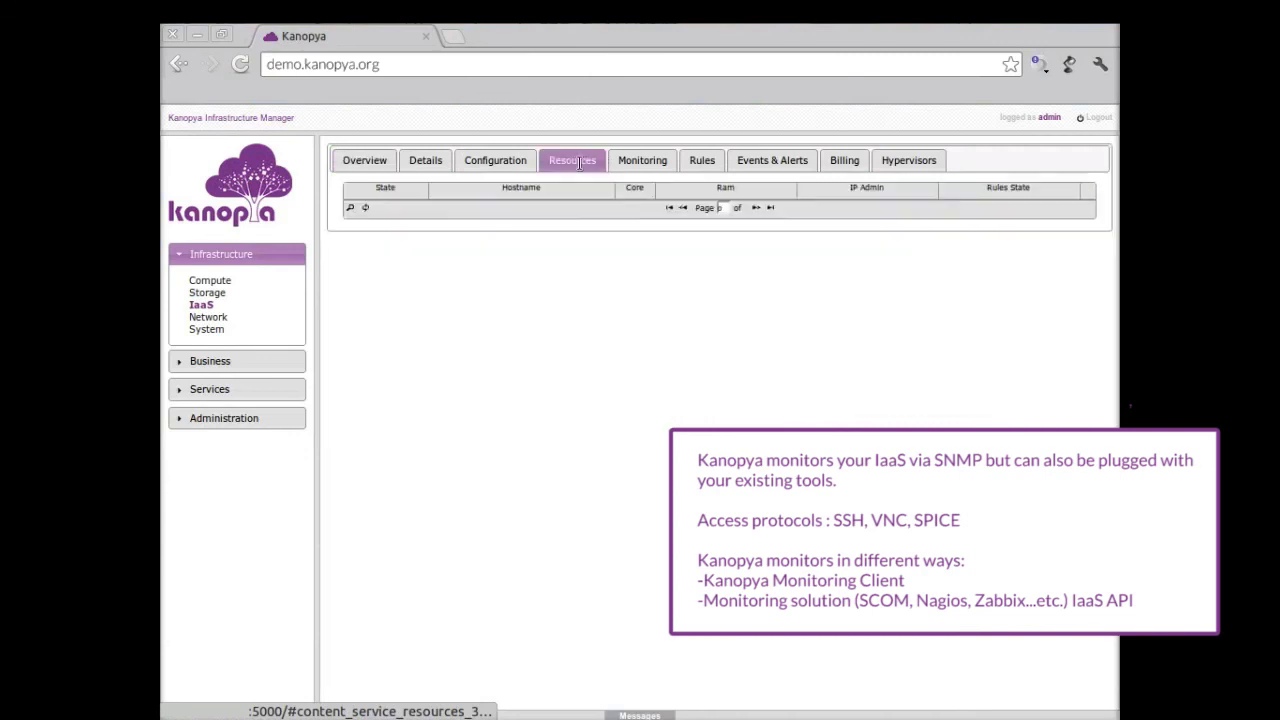
{"action": "left_click", "coordinate": [933, 161]}
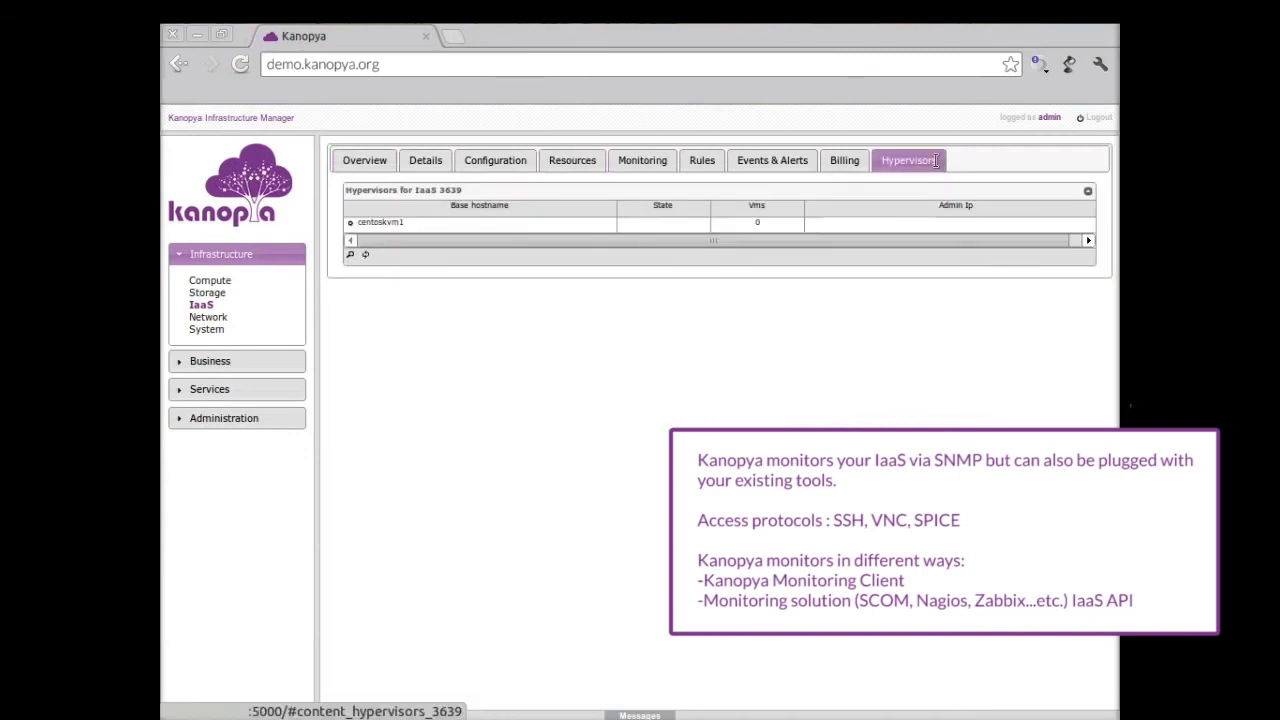
{"action": "left_click", "coordinate": [674, 222]}
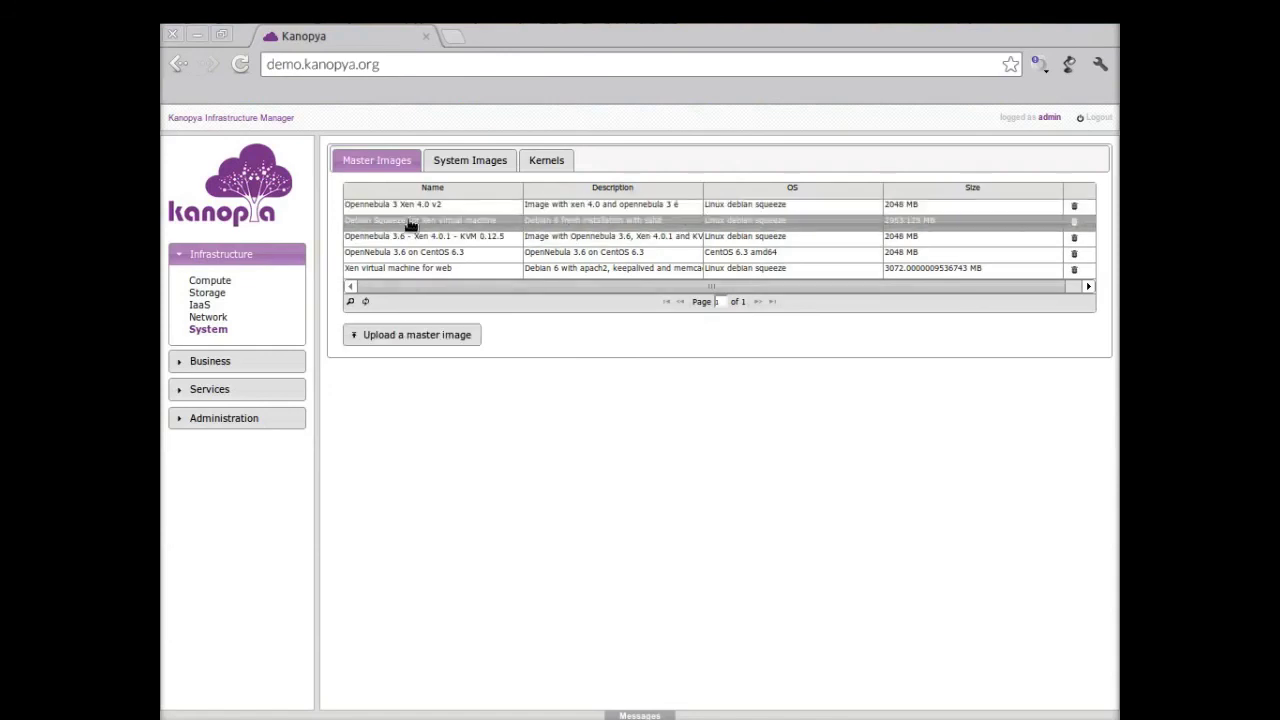
Step: Preview and cancel a master image upload, view system images and kernels, then the VM Web PS services
{"action": "left_click", "coordinate": [397, 334]}
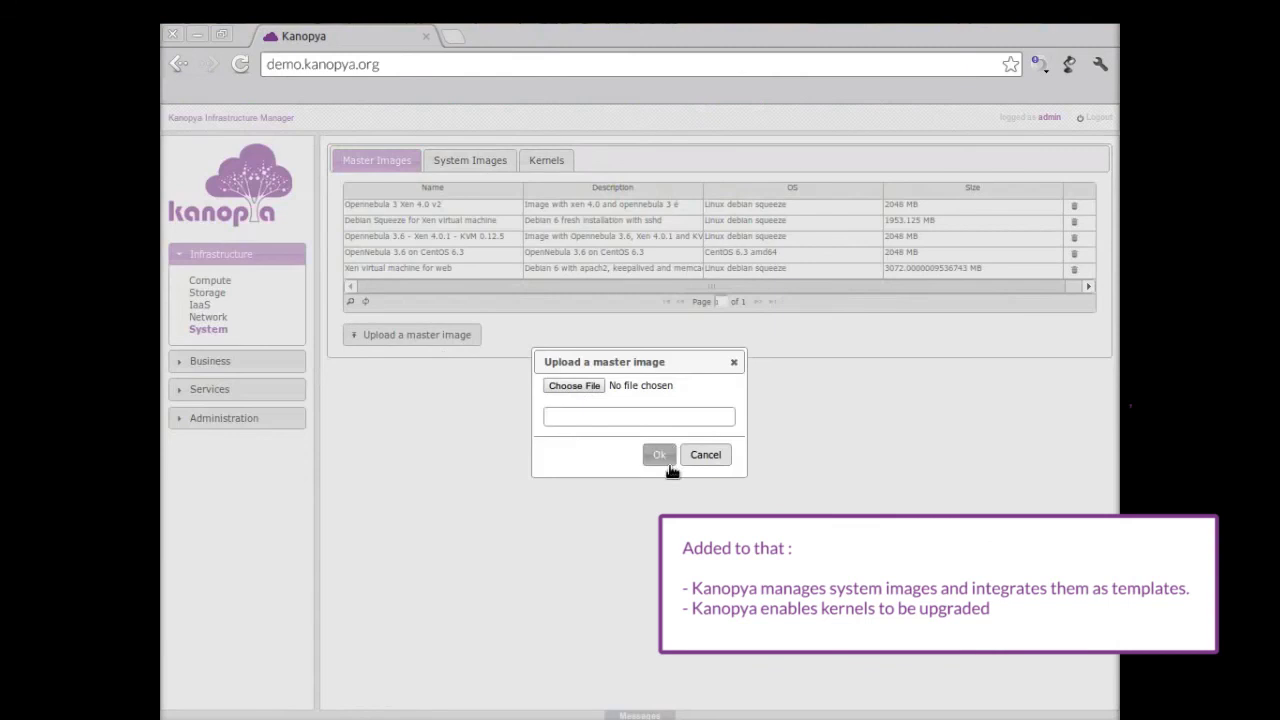
{"action": "left_click", "coordinate": [705, 455]}
{"action": "left_click", "coordinate": [490, 163]}
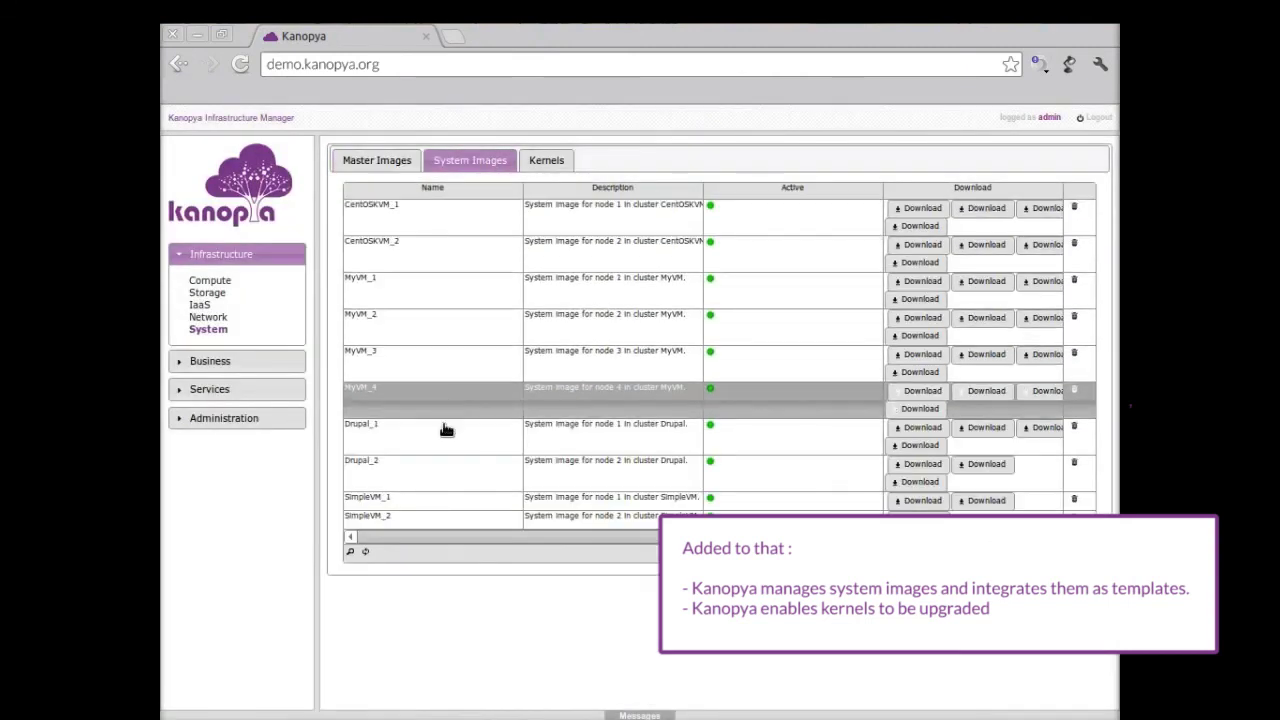
{"action": "left_click", "coordinate": [533, 163]}
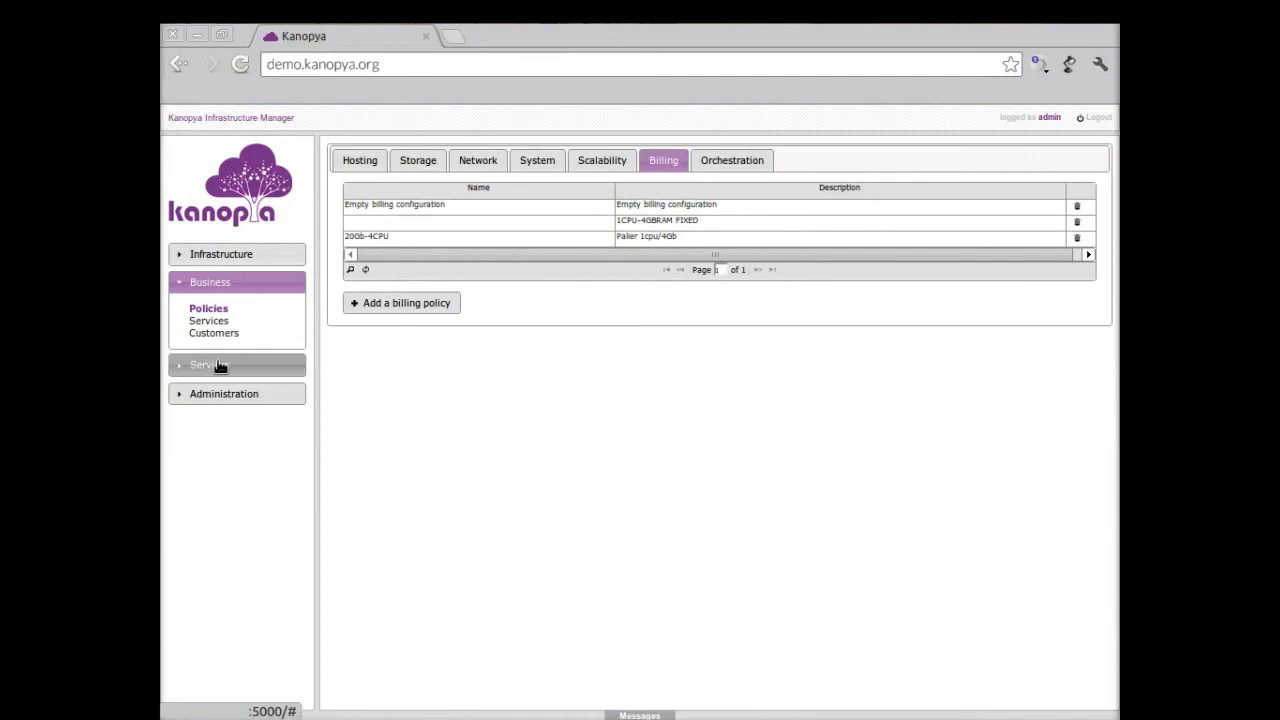
{"action": "left_click", "coordinate": [220, 365]}
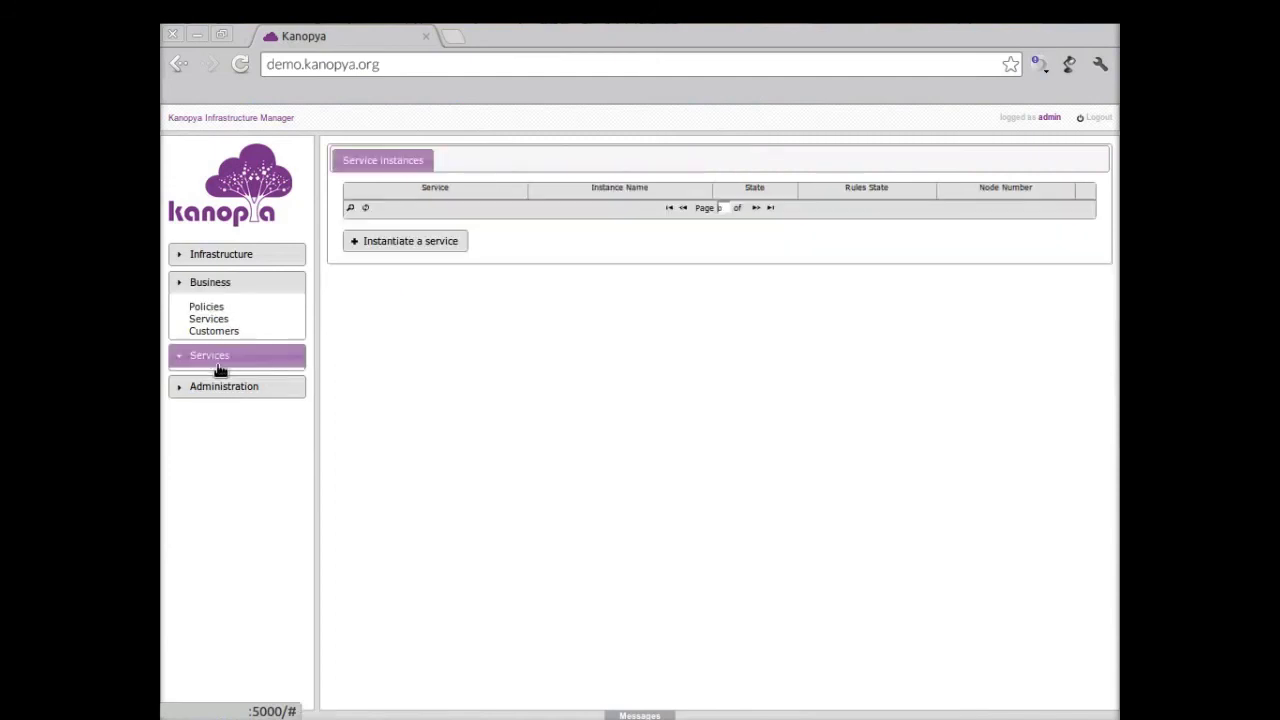
{"action": "left_click", "coordinate": [210, 348]}
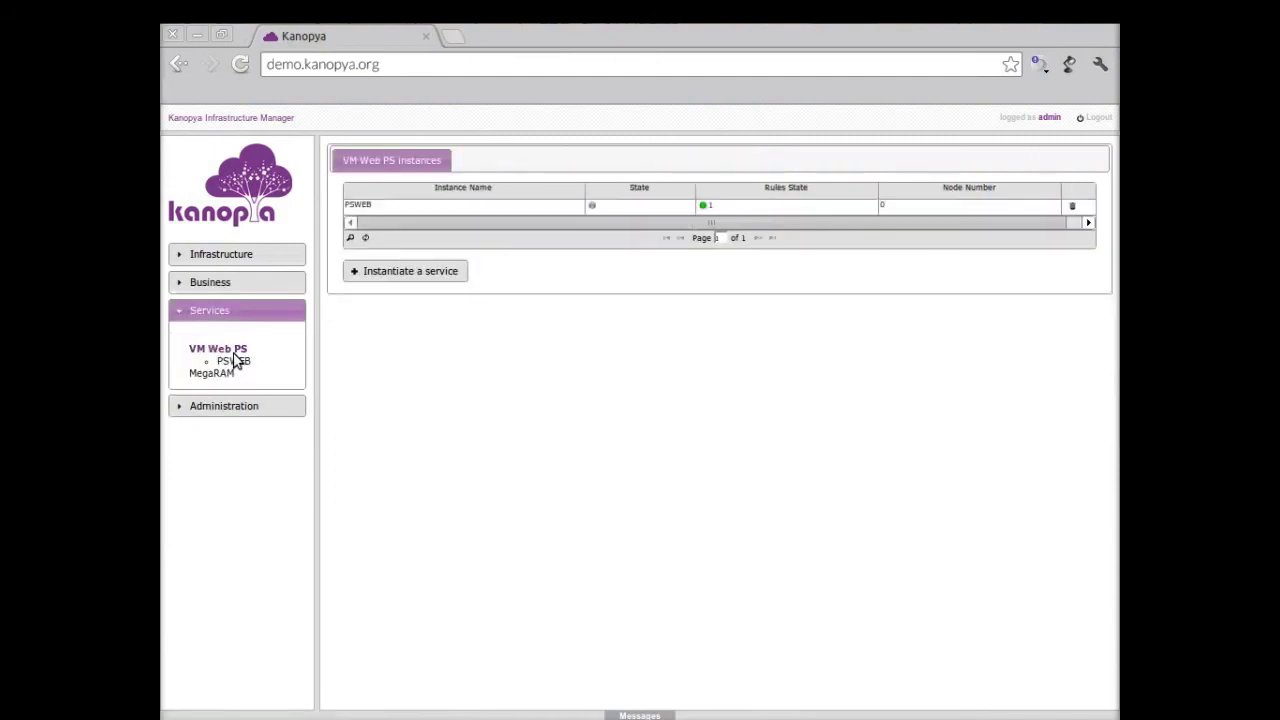
Step: Scale out PSWEB after checking its nodes, then view the new psweb1 node
{"action": "left_click", "coordinate": [235, 362]}
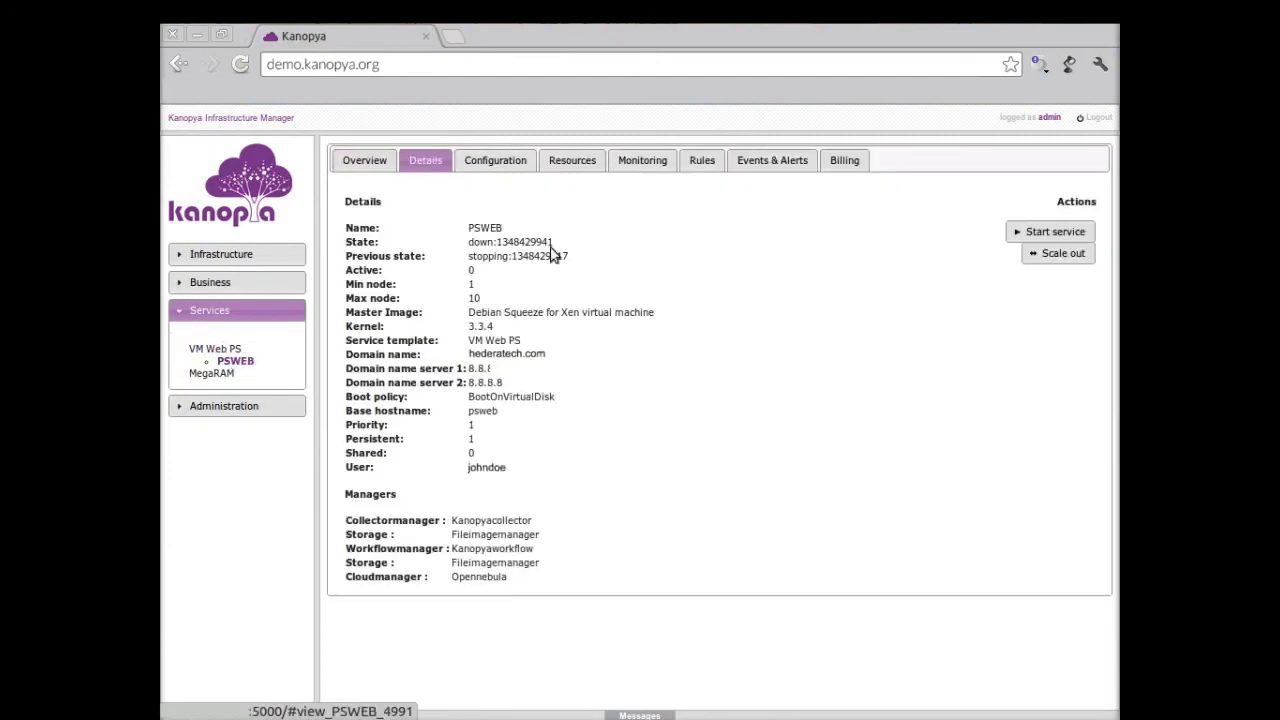
{"action": "left_click", "coordinate": [585, 163]}
{"action": "left_click", "coordinate": [424, 160]}
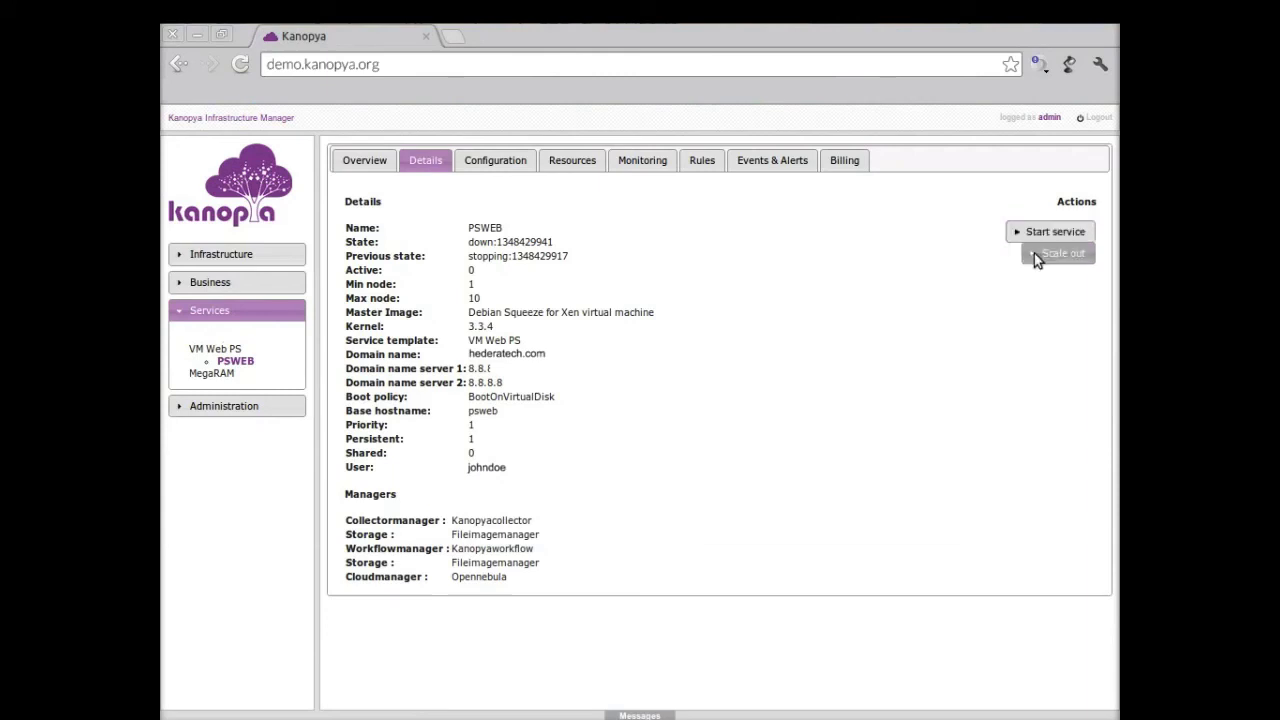
{"action": "left_click", "coordinate": [1034, 256]}
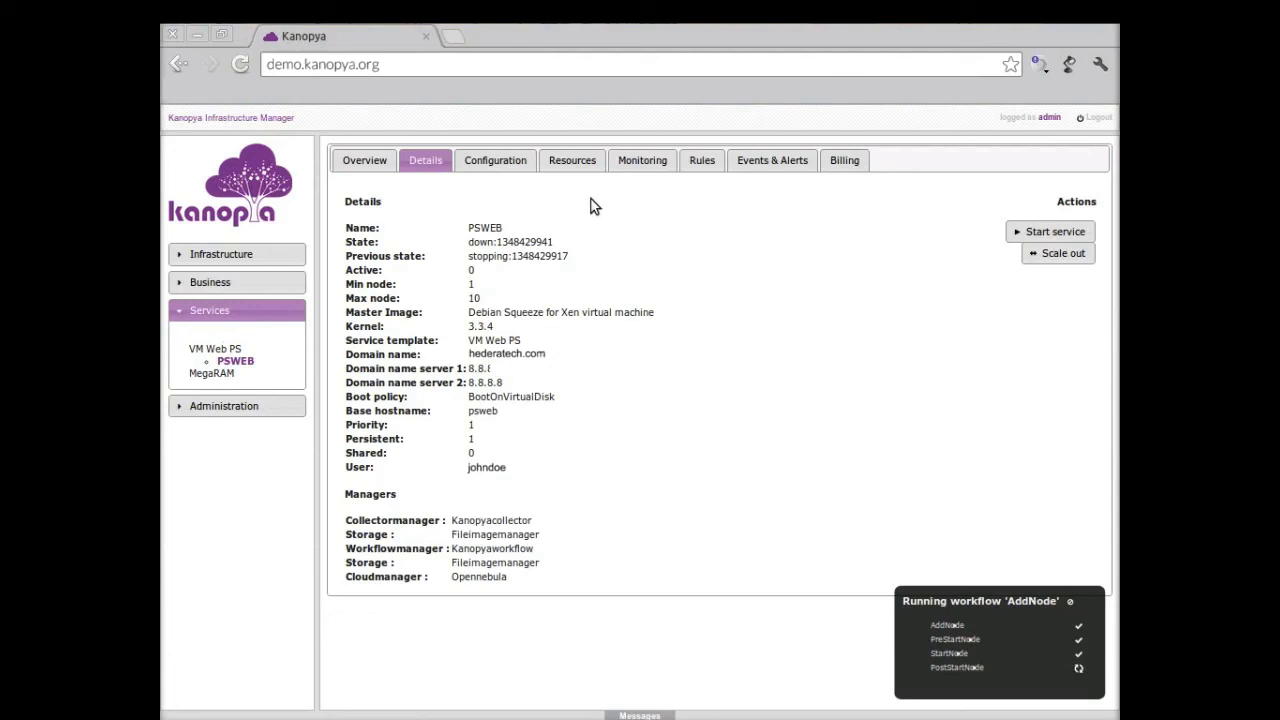
{"action": "left_click", "coordinate": [572, 162]}
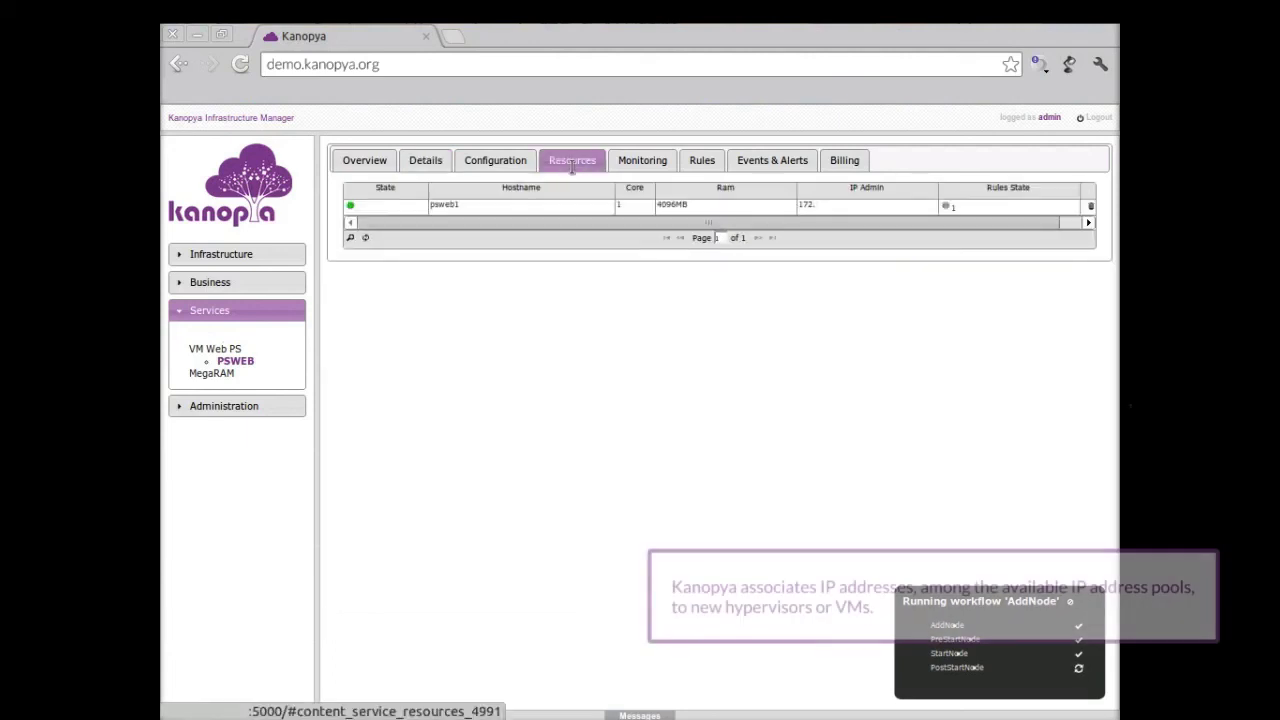
Step: Check the psweb1 node's three network interfaces, close its details, and expand the Business section
{"action": "left_click", "coordinate": [396, 208]}
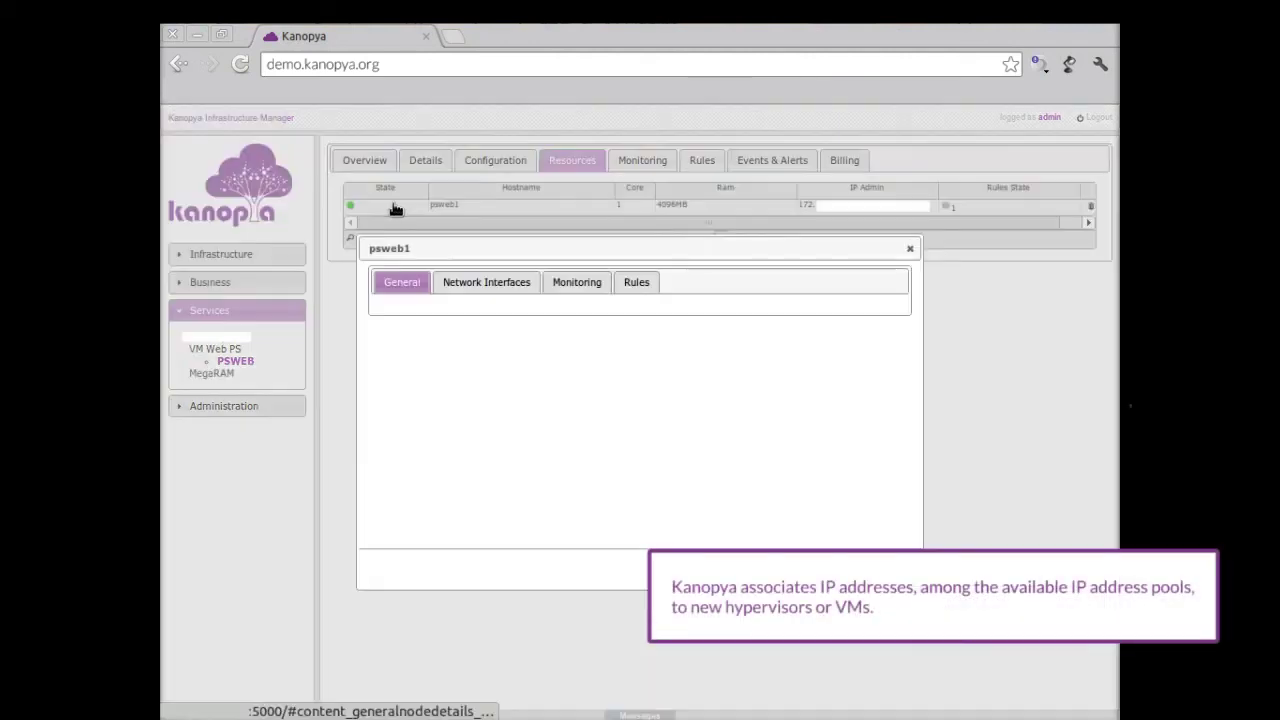
{"action": "left_click", "coordinate": [478, 282]}
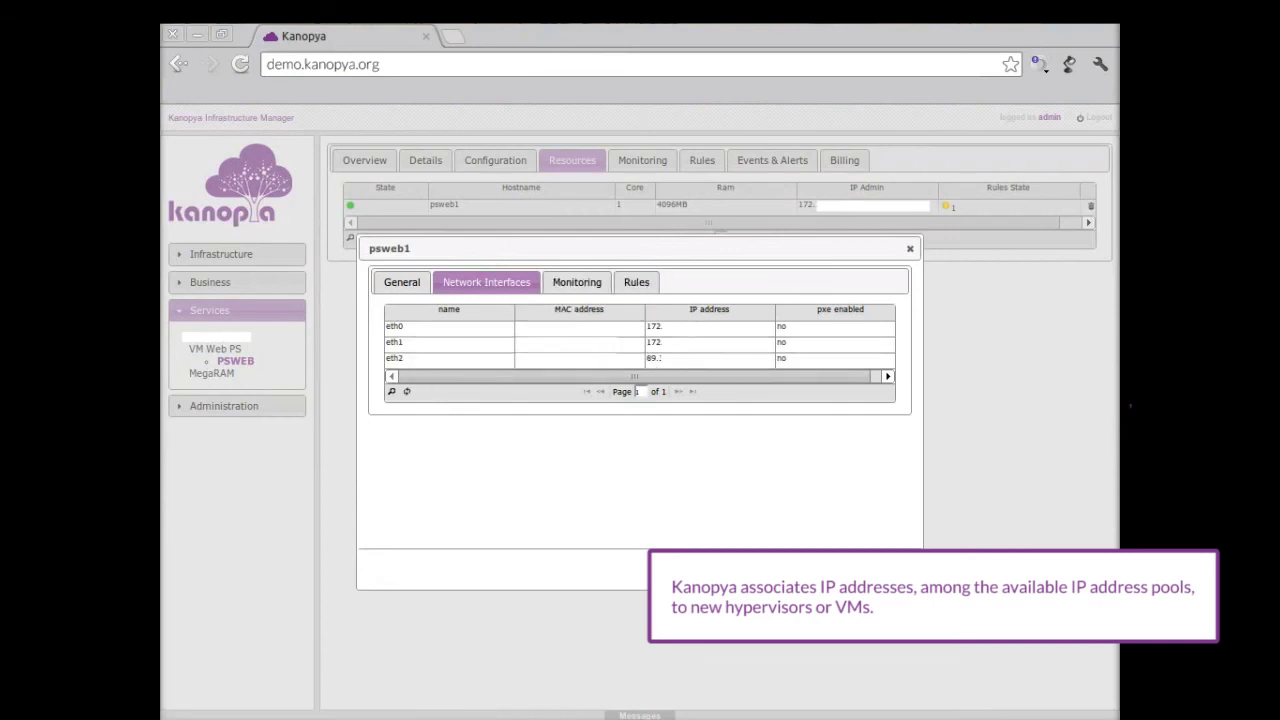
{"action": "left_click", "coordinate": [885, 569]}
{"action": "left_click", "coordinate": [206, 284]}
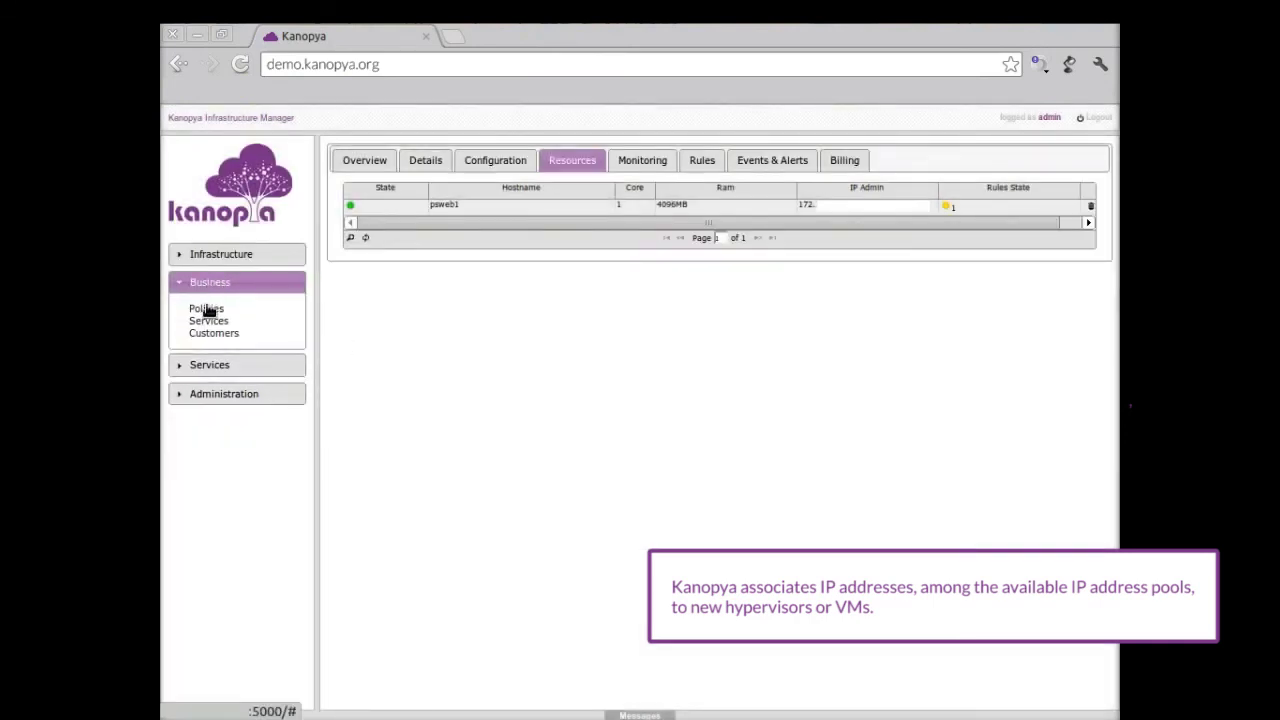
Step: Check VM privee PS interfaces (admin vlan_100_admin, private vlan_70_PS, public vlan_100_public), then switch to Cisco UCS Manager
{"action": "left_click", "coordinate": [207, 321]}
{"action": "left_click", "coordinate": [207, 308]}
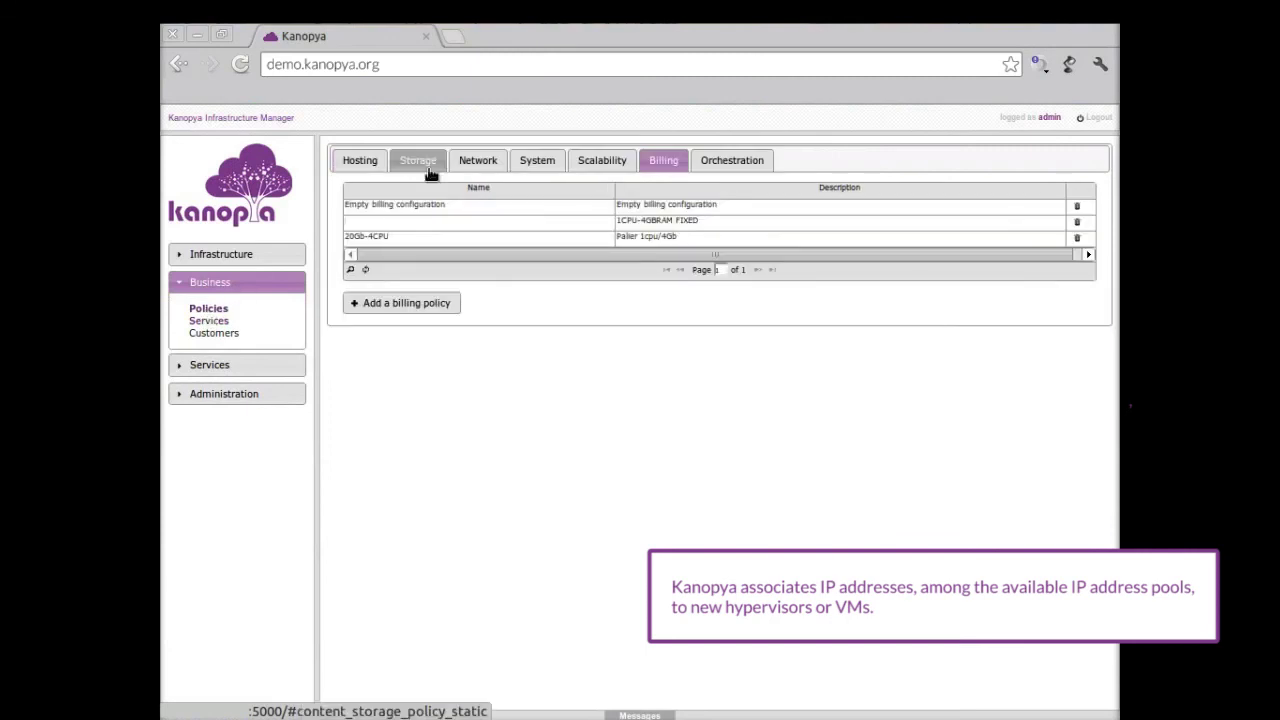
{"action": "left_click", "coordinate": [494, 158]}
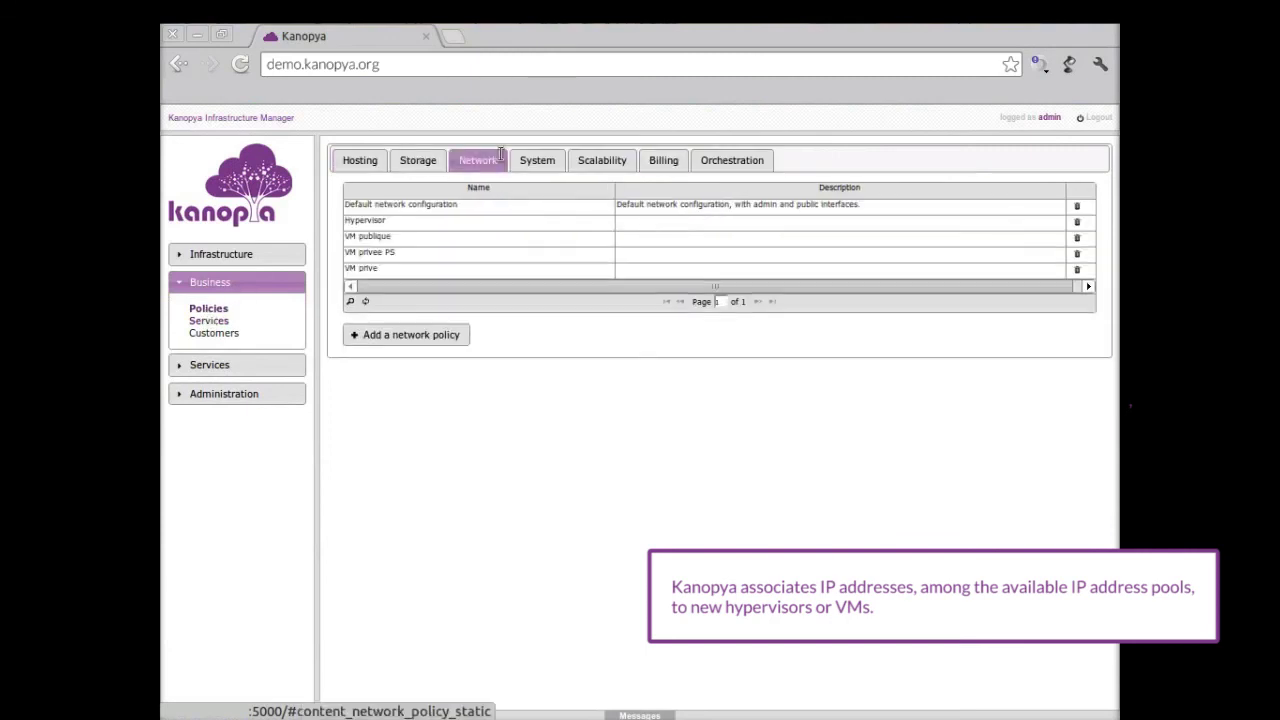
{"action": "left_click", "coordinate": [384, 252]}
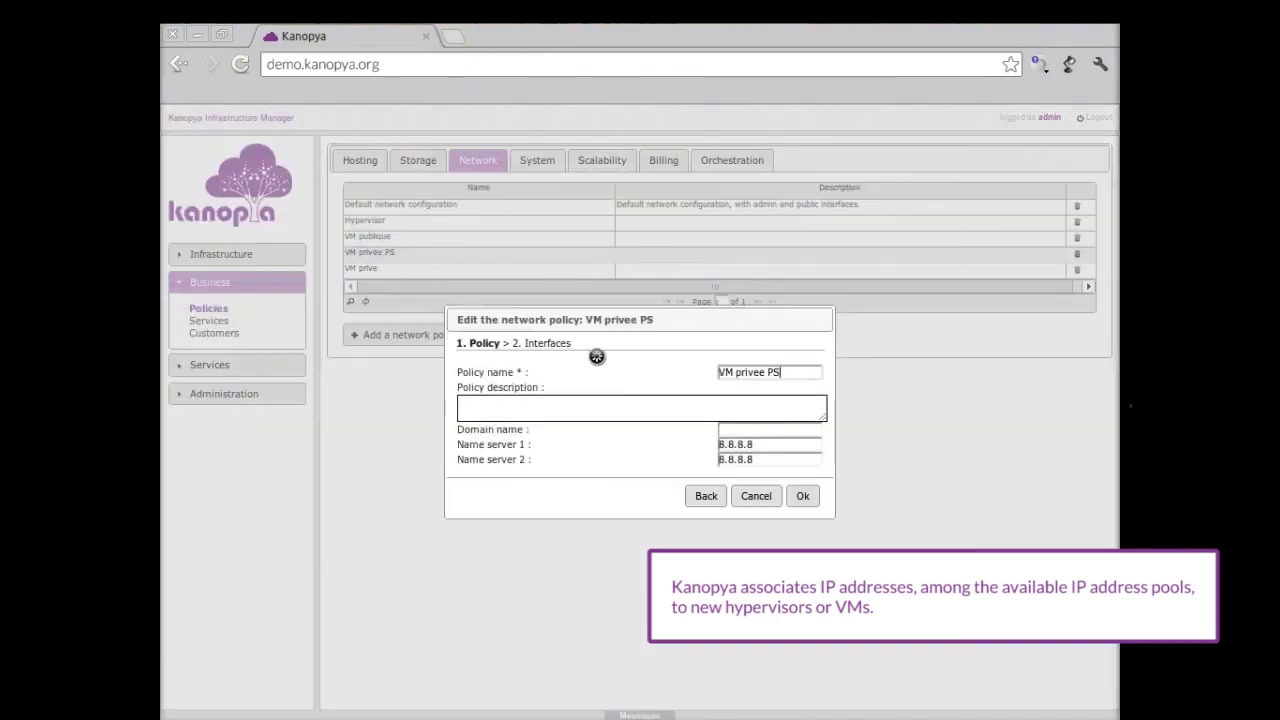
{"action": "left_click", "coordinate": [801, 497]}
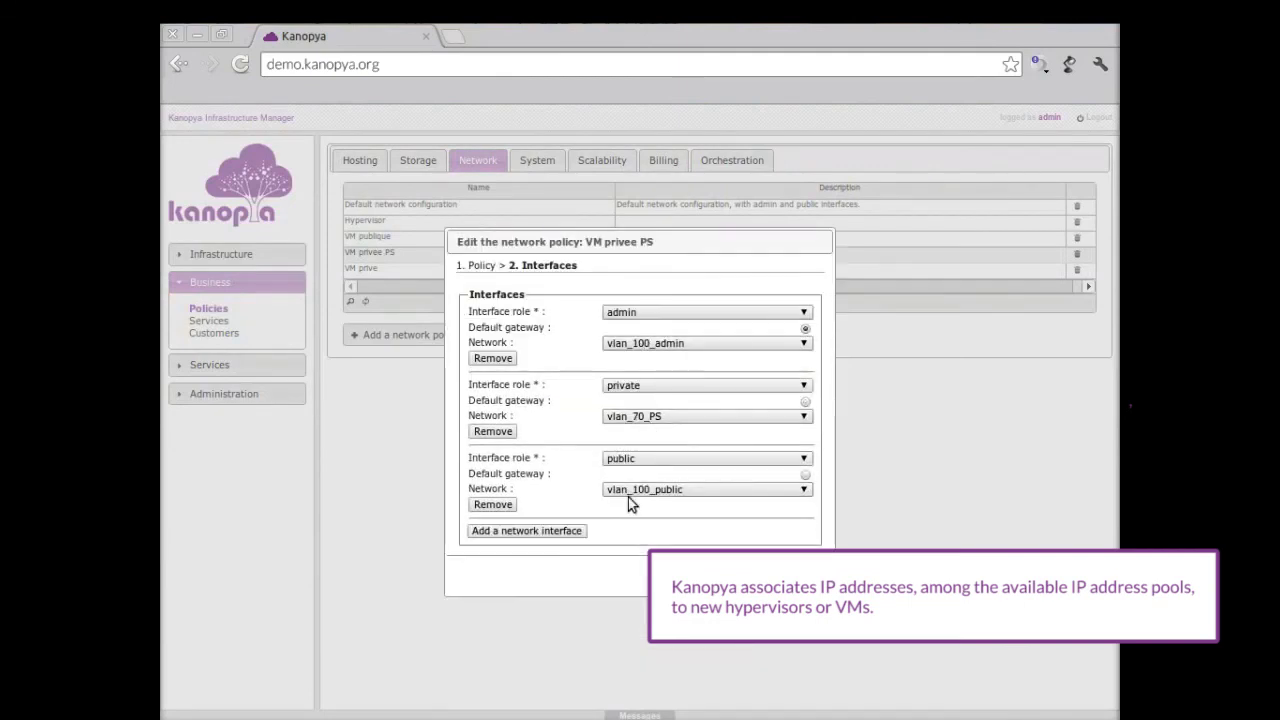
{"action": "key", "text": "alt+Tab"}
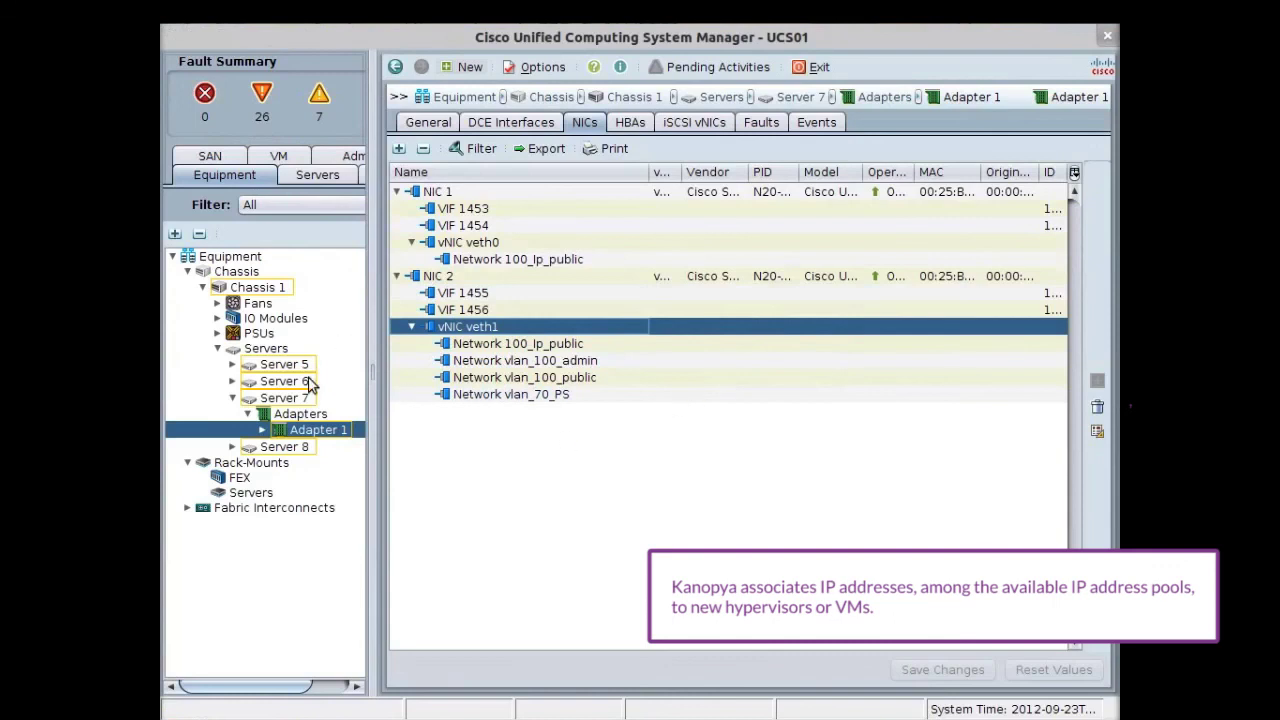
Step: List the NICs of Server 7's Adapter 1 and widen the NIC table's Name column
{"action": "left_click", "coordinate": [288, 398]}
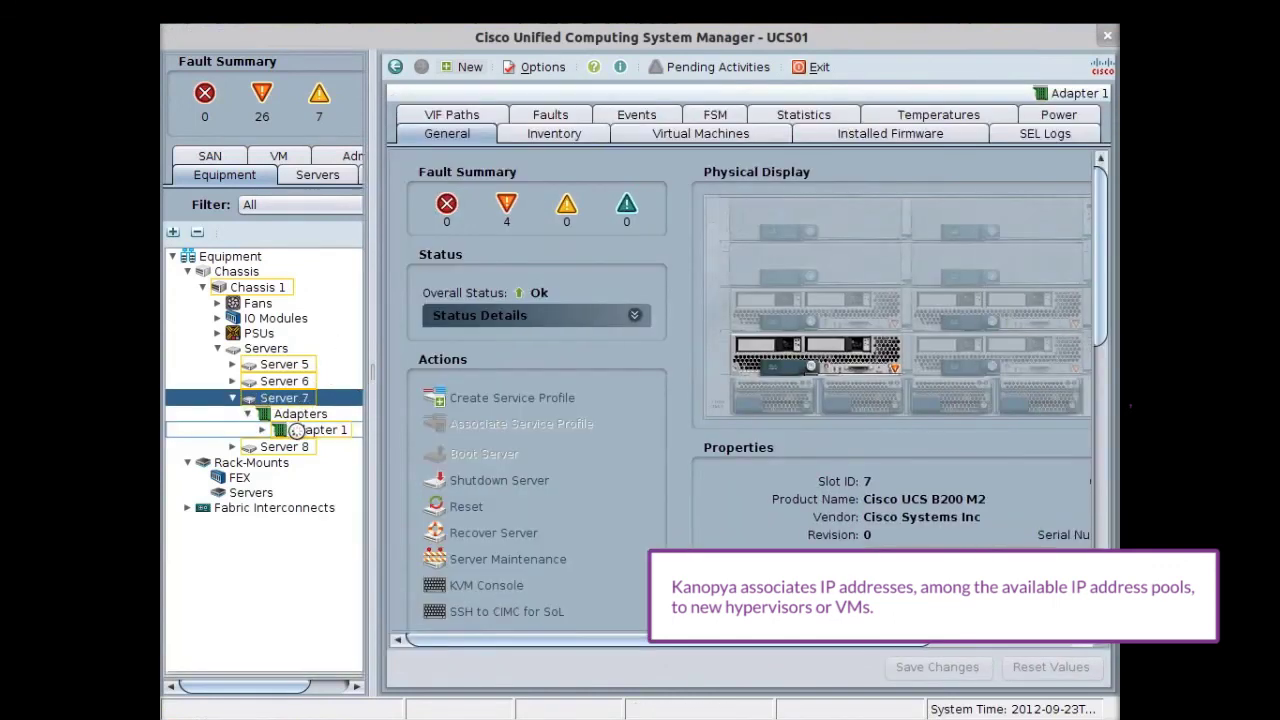
{"action": "left_click", "coordinate": [300, 430]}
{"action": "left_click_drag", "start_coordinate": [463, 175], "coordinate": [643, 177]}
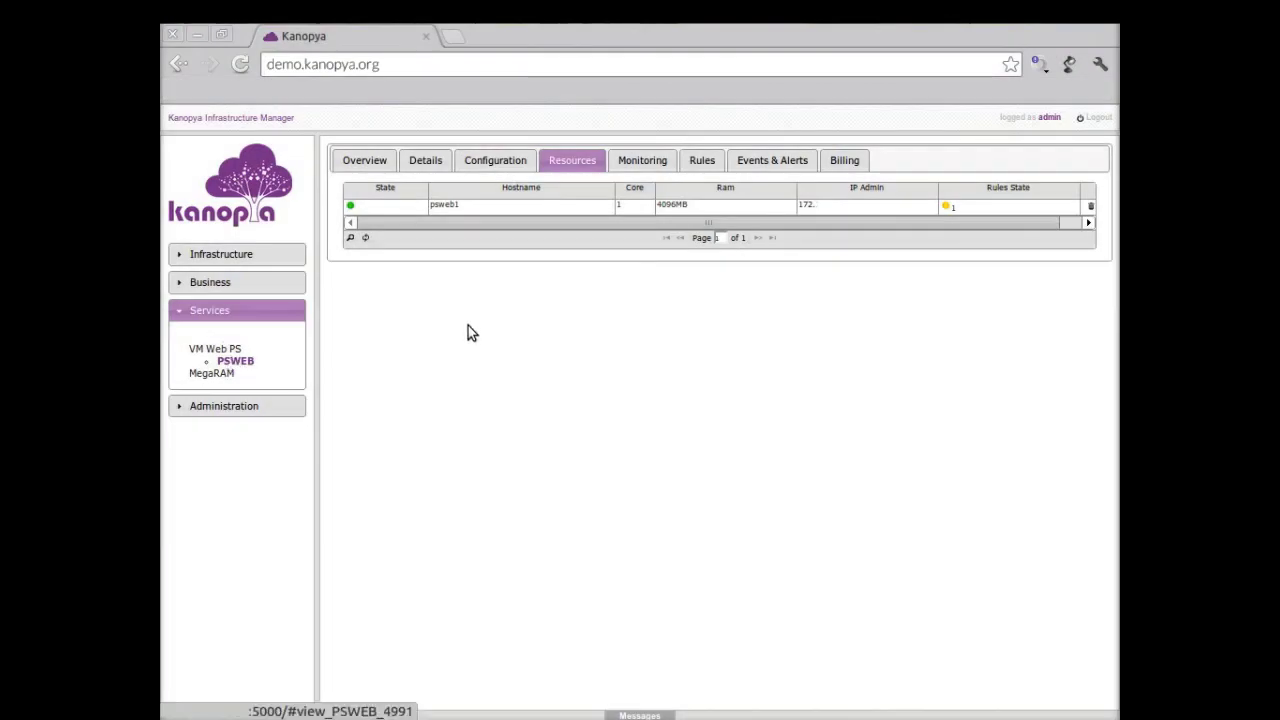
Step: Request a +1024 MB memory increase for psweb1 in MB units, then close the node dialog
{"action": "left_click", "coordinate": [511, 206]}
{"action": "left_click", "coordinate": [446, 394]}
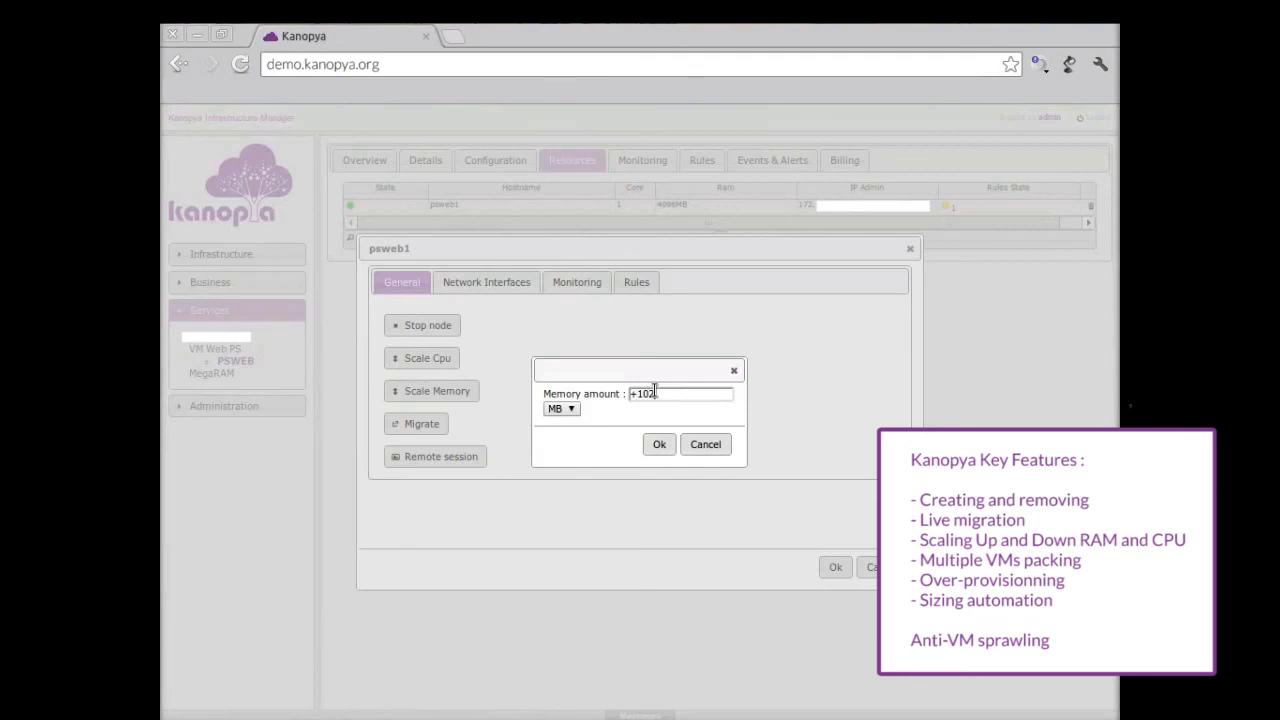
{"action": "left_click", "coordinate": [557, 409]}
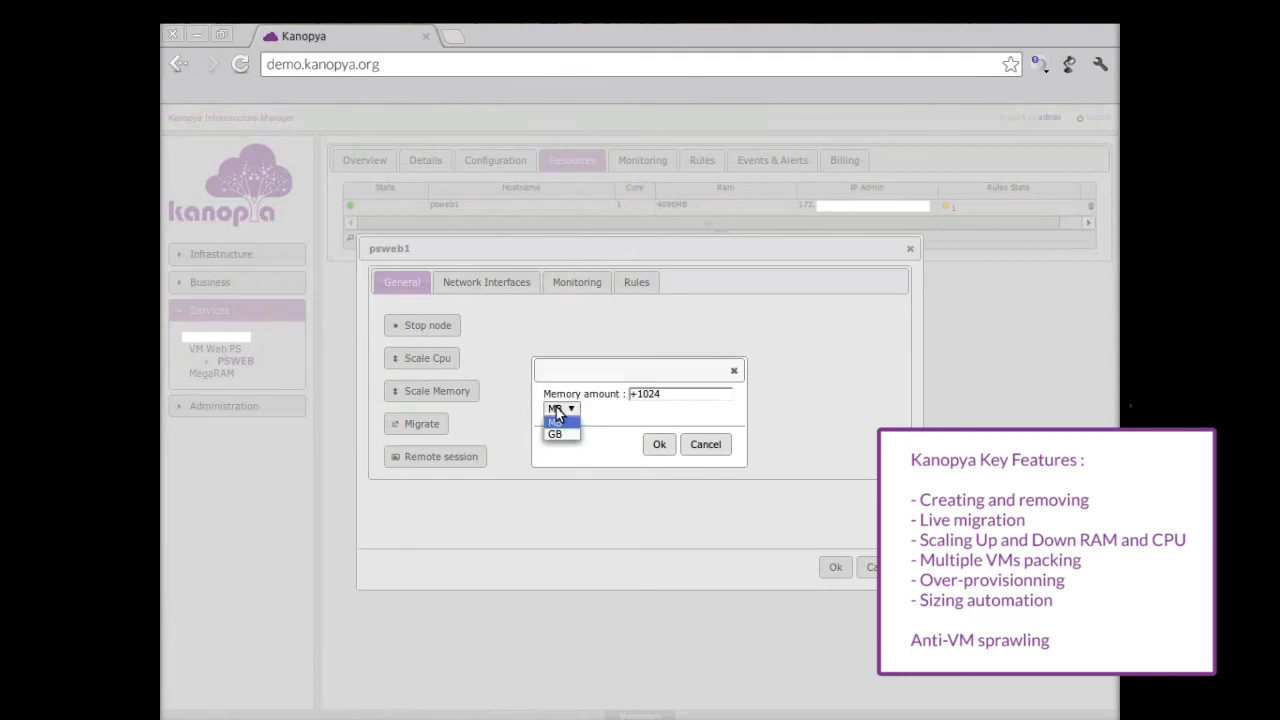
{"action": "left_click", "coordinate": [555, 434]}
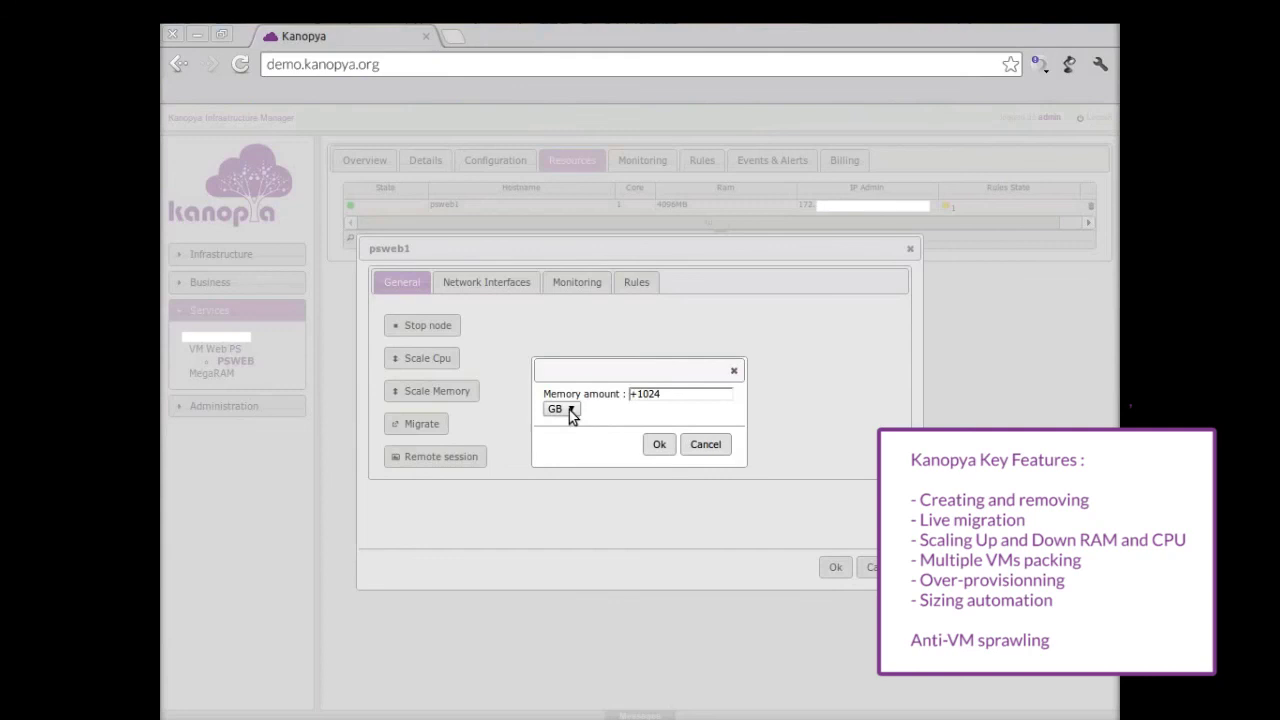
{"action": "left_click", "coordinate": [572, 411]}
{"action": "left_click", "coordinate": [560, 422]}
{"action": "left_click", "coordinate": [658, 444]}
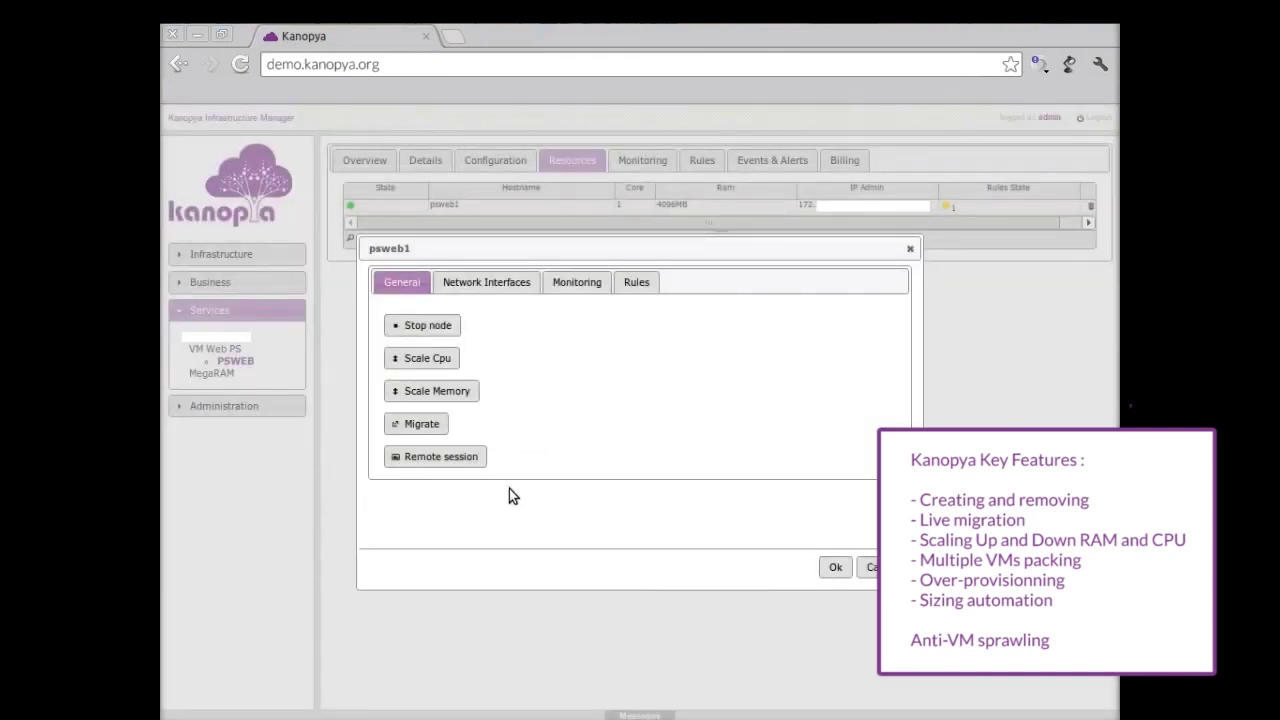
{"action": "left_click", "coordinate": [866, 567]}
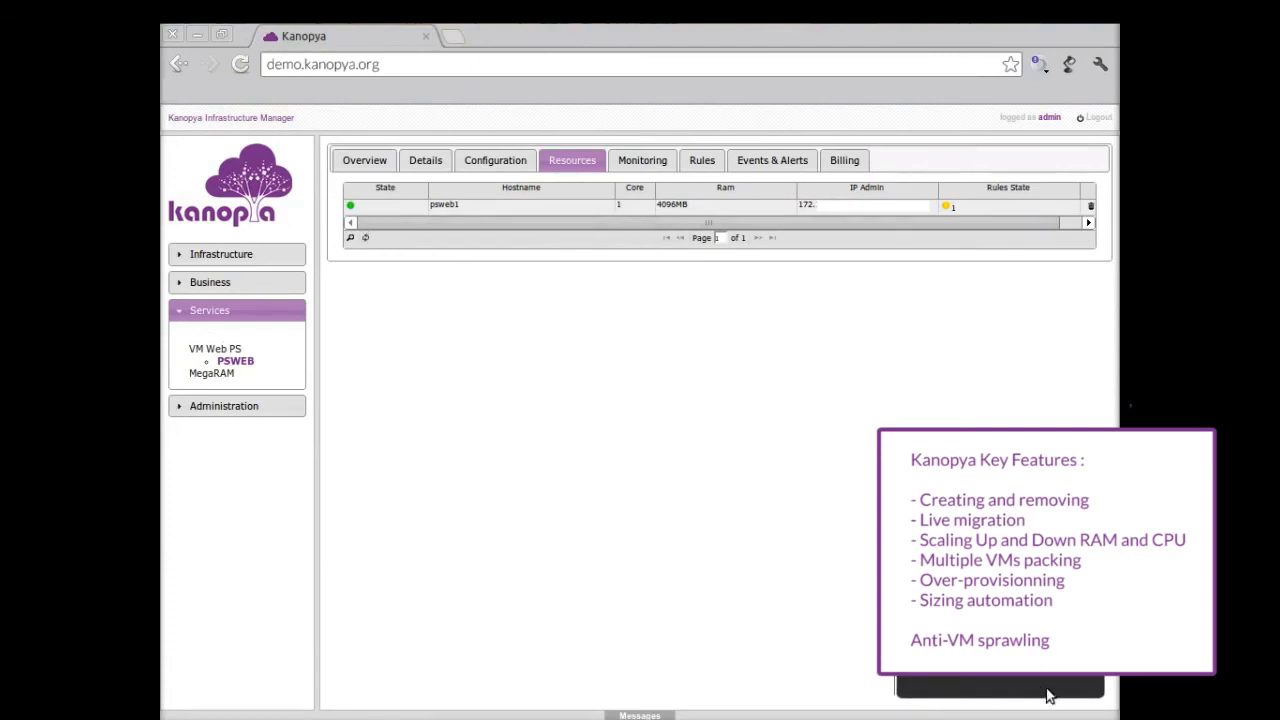
Step: Refresh to confirm psweb1 at 5120MB RAM, scale it to 4 CPU cores, then view PSWEB details
{"action": "left_click", "coordinate": [365, 238]}
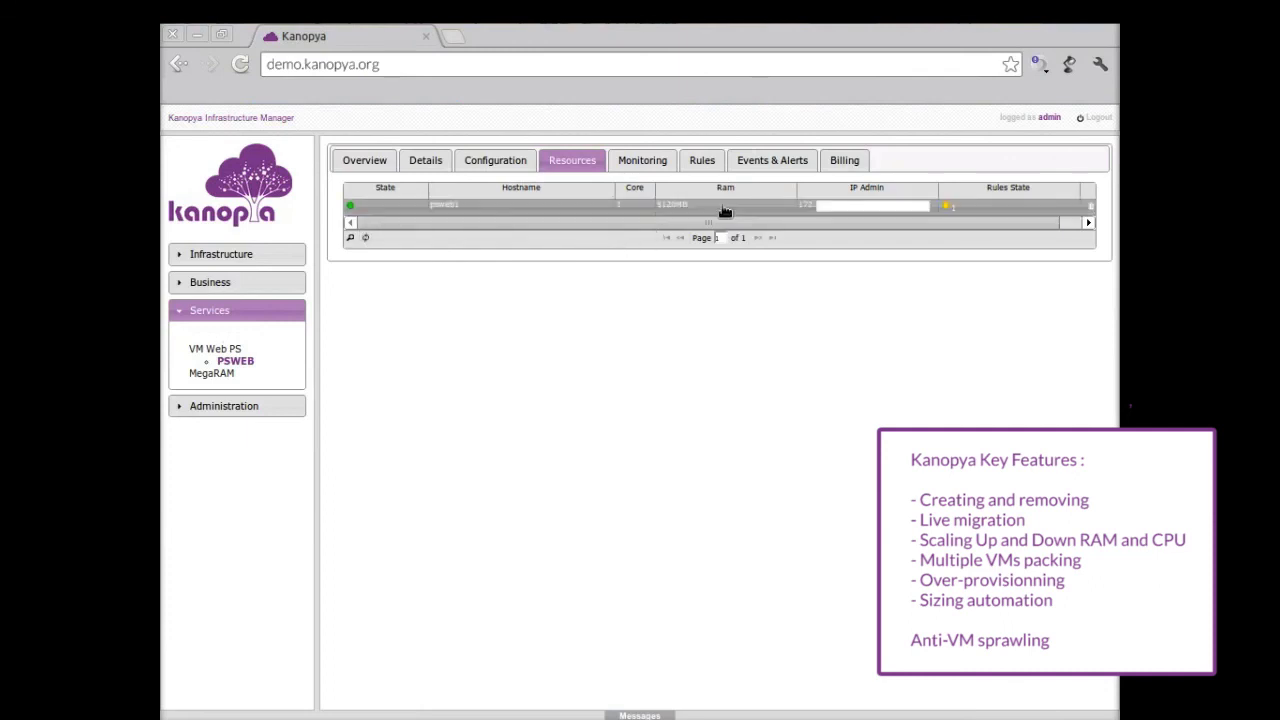
{"action": "left_click", "coordinate": [533, 212]}
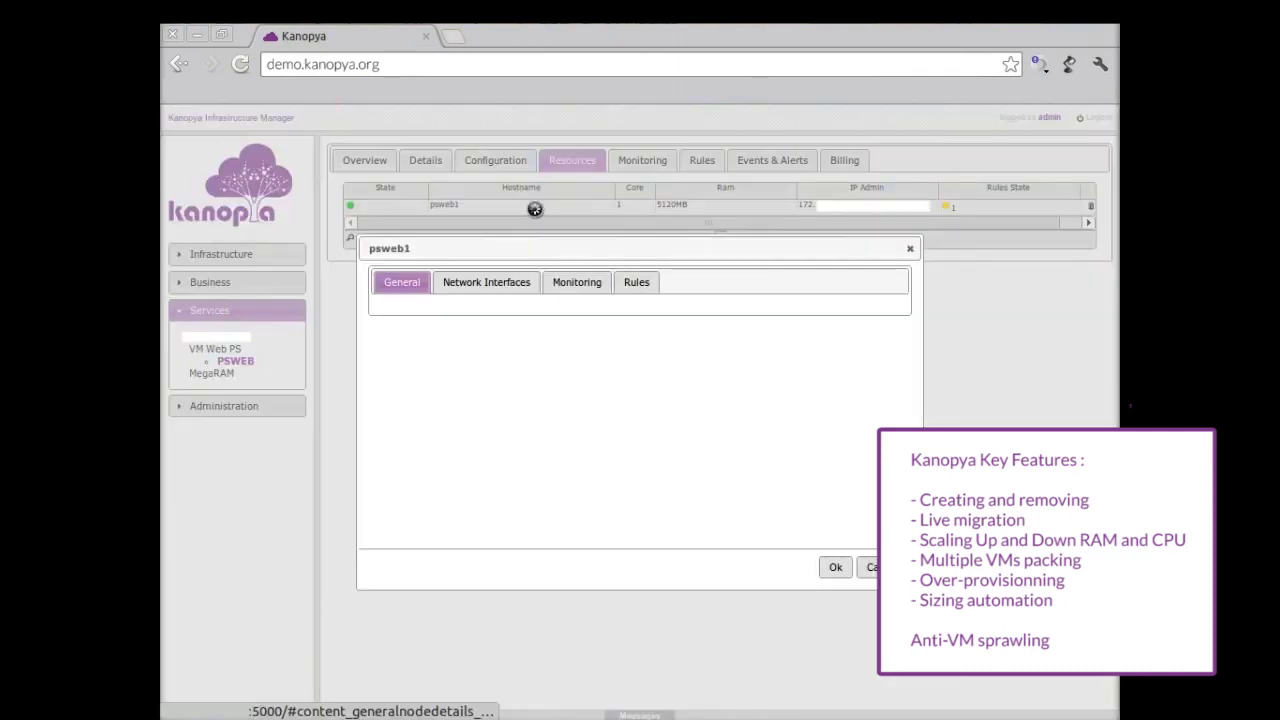
{"action": "left_click", "coordinate": [425, 360]}
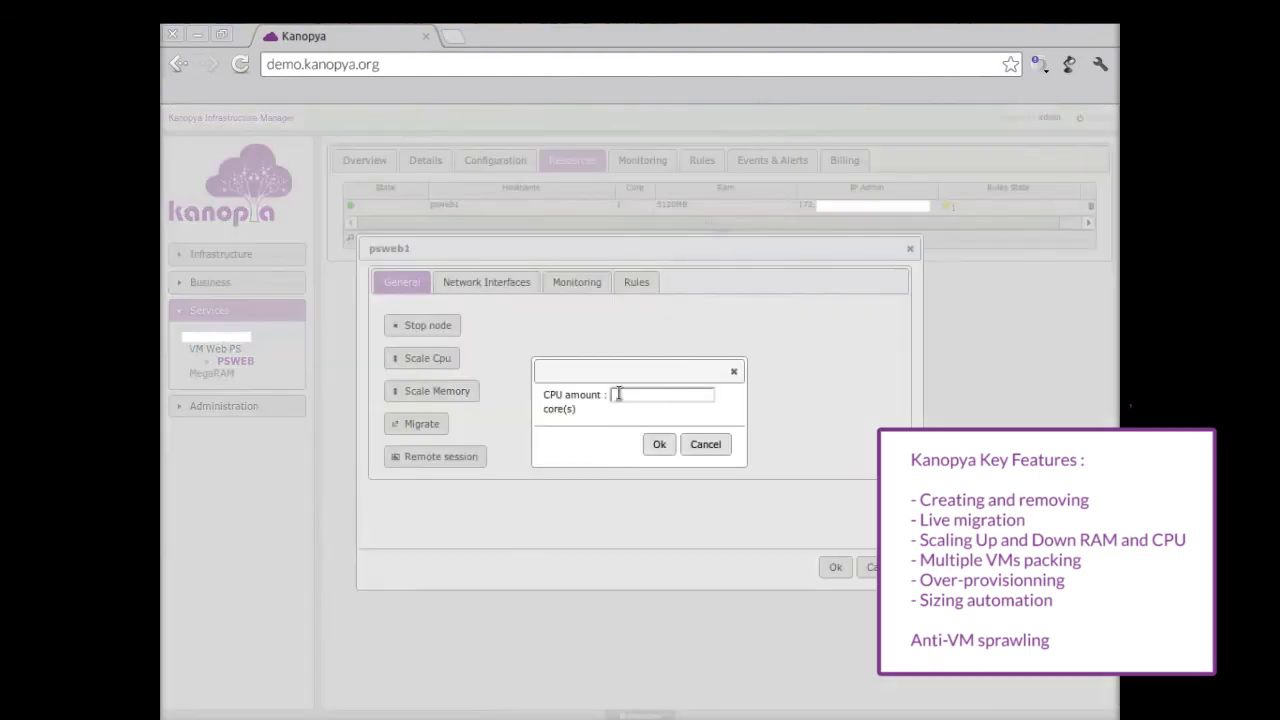
{"action": "left_click", "coordinate": [658, 451]}
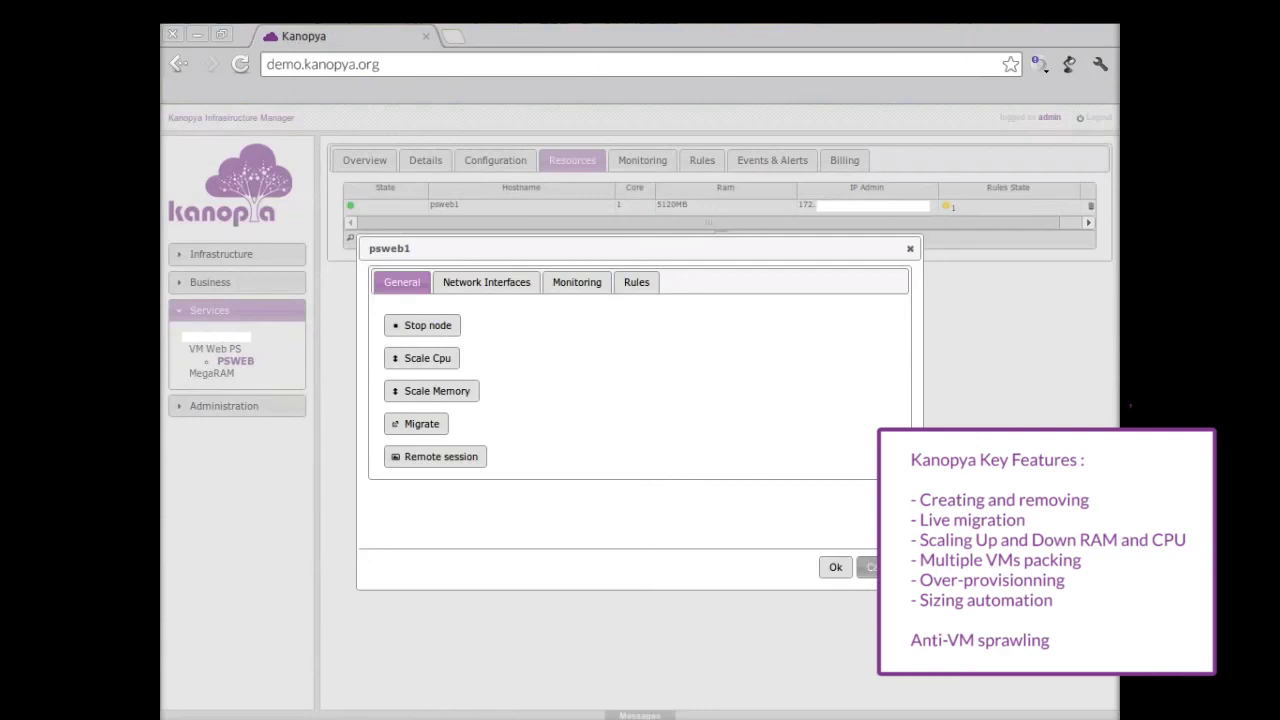
{"action": "left_click", "coordinate": [836, 570]}
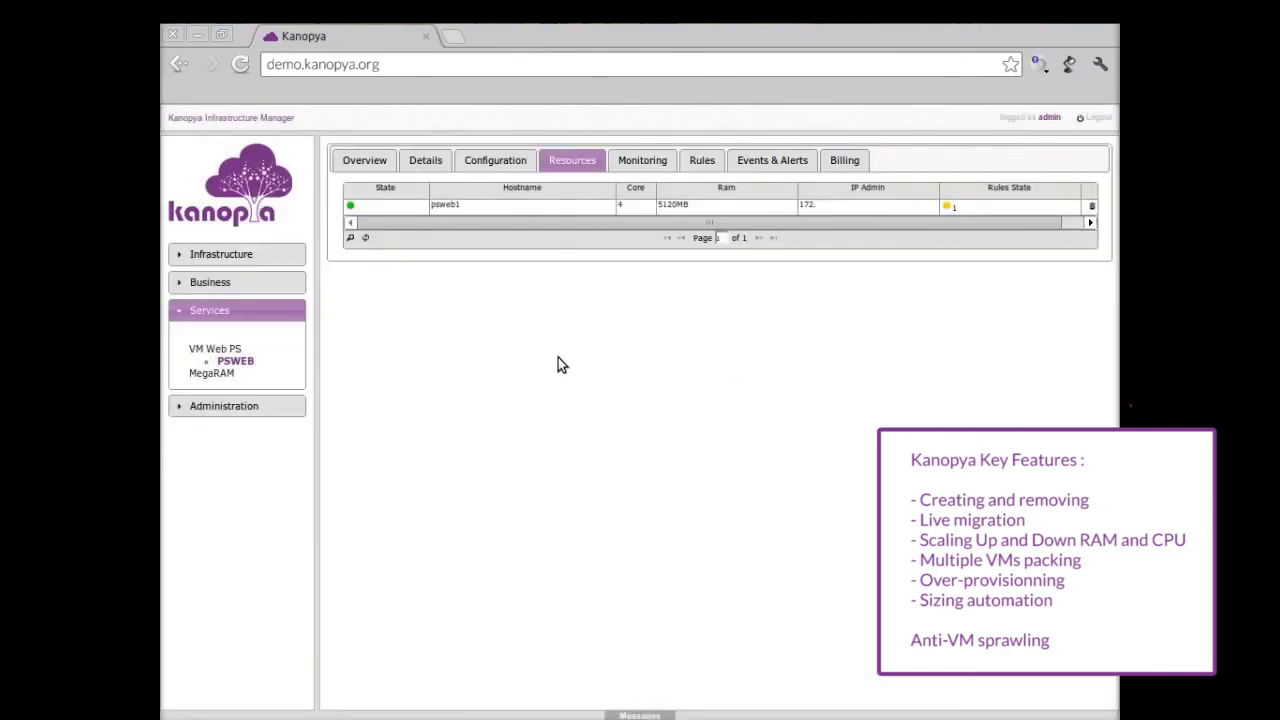
{"action": "left_click", "coordinate": [423, 161]}
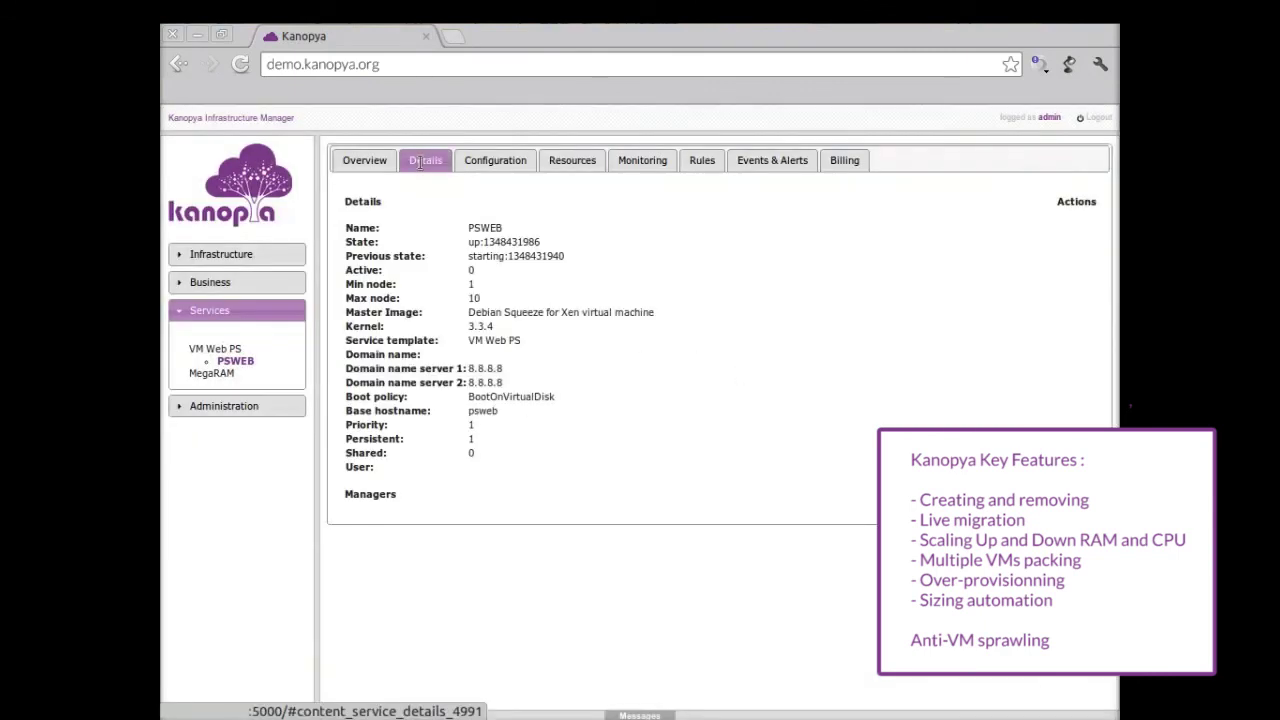
Step: Open psweb1 from PSWEB resources, cancel the migration, and scale it down to 2 CPU cores
{"action": "left_click", "coordinate": [479, 161]}
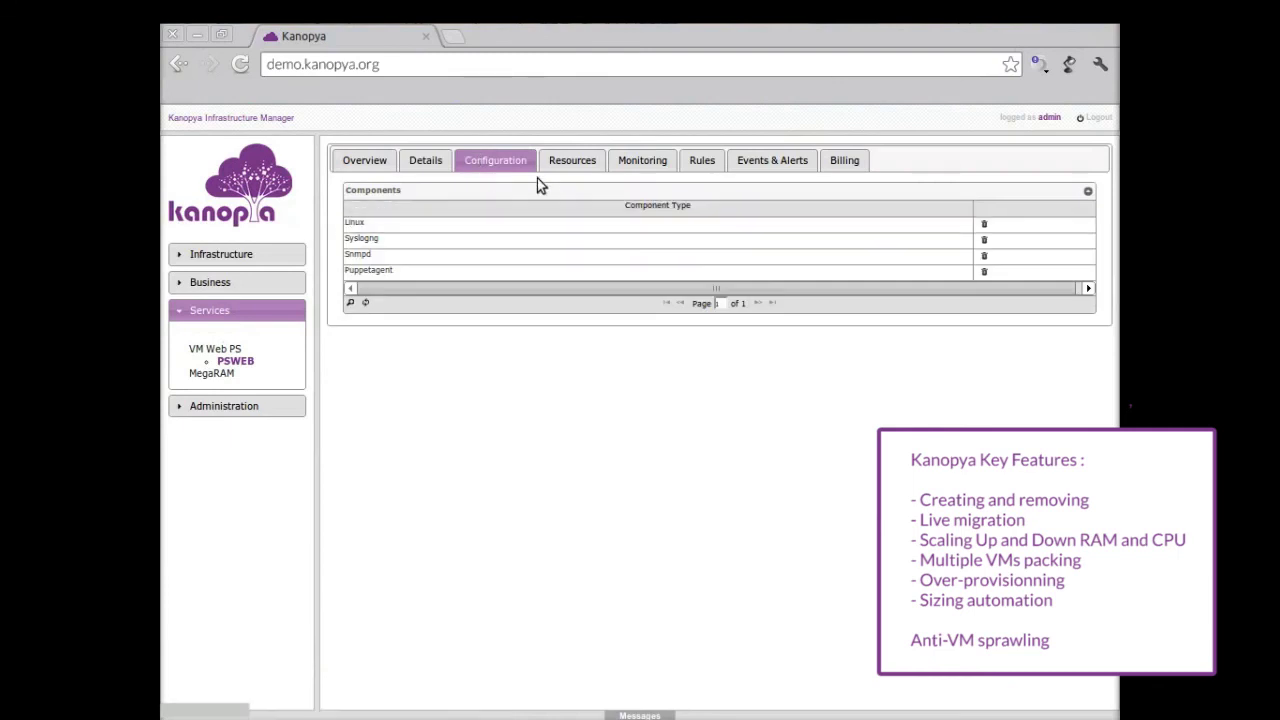
{"action": "left_click", "coordinate": [562, 163]}
{"action": "left_click", "coordinate": [486, 207]}
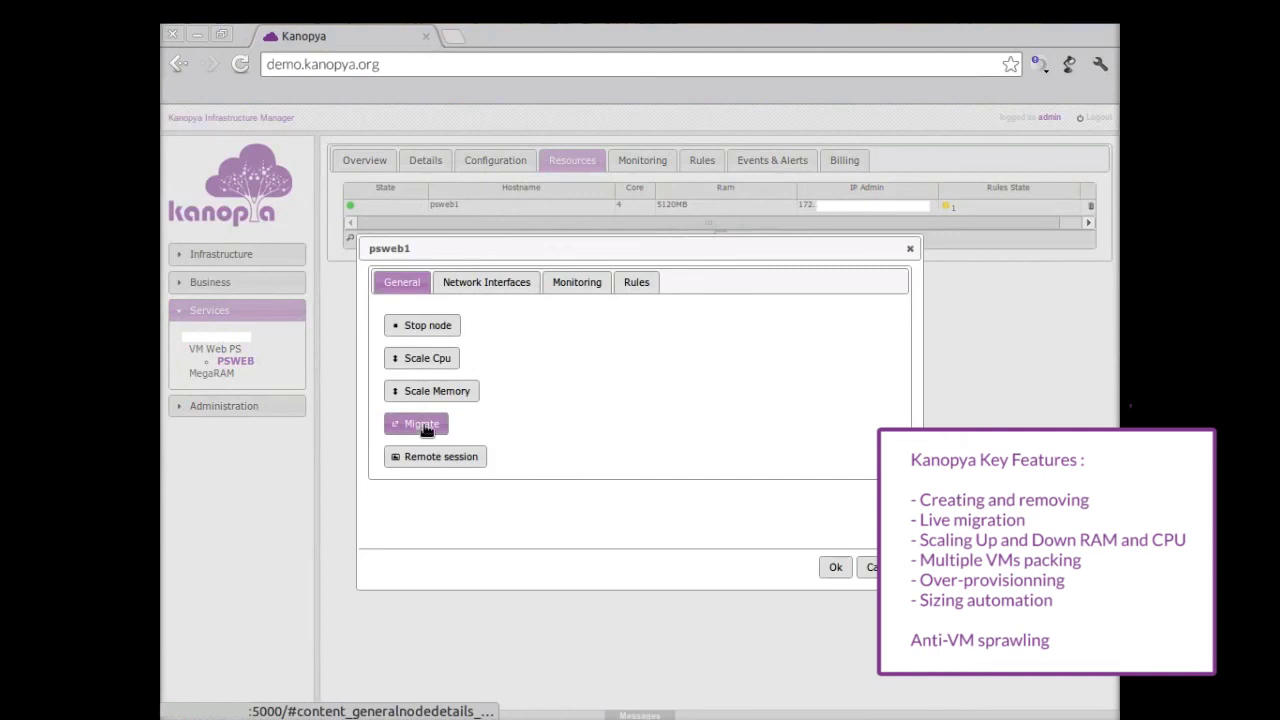
{"action": "left_click", "coordinate": [424, 425]}
{"action": "left_click", "coordinate": [705, 444]}
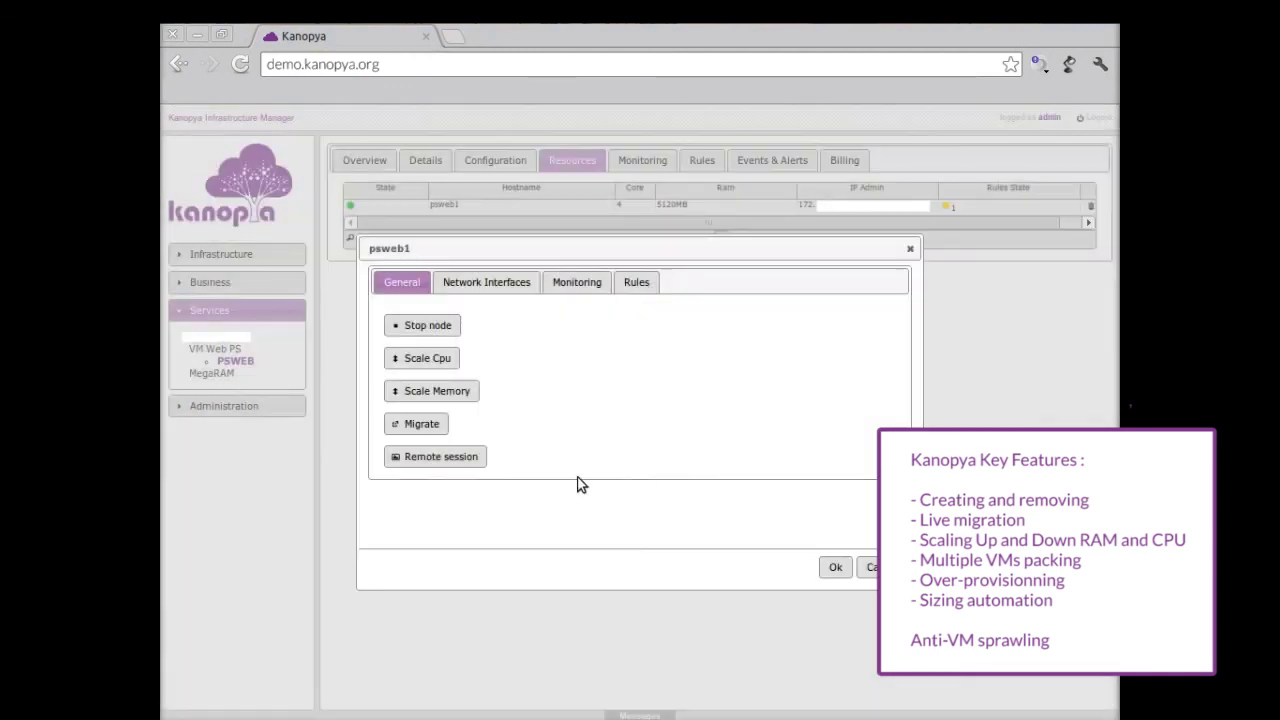
{"action": "left_click", "coordinate": [419, 360]}
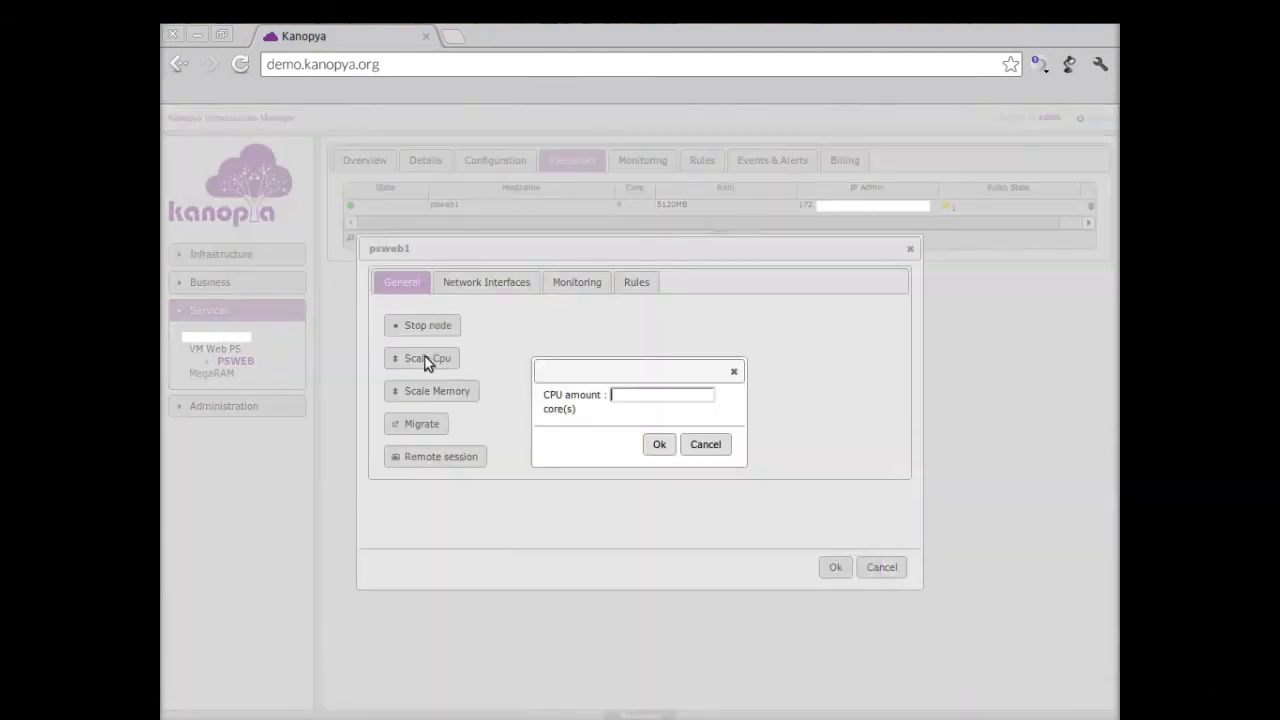
{"action": "left_click", "coordinate": [660, 445]}
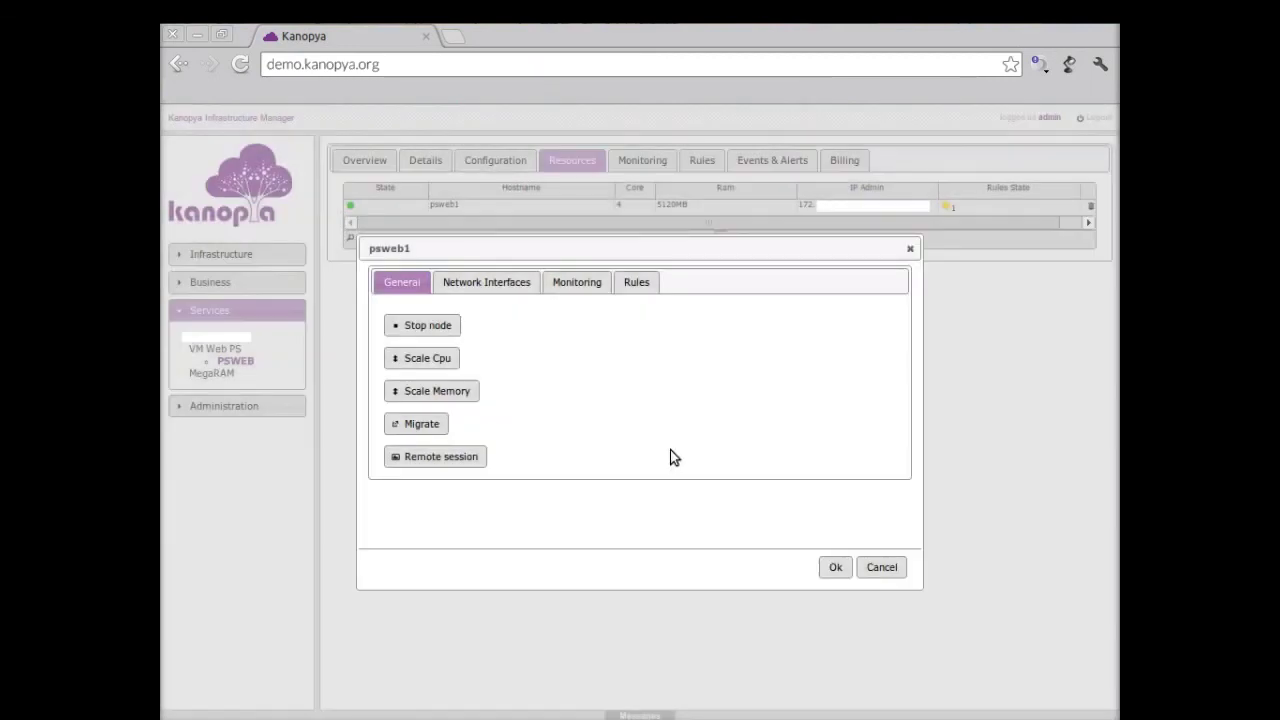
Step: Request 2048 GB of memory for psweb1, triggering the capacity-limit message
{"action": "left_click", "coordinate": [455, 396]}
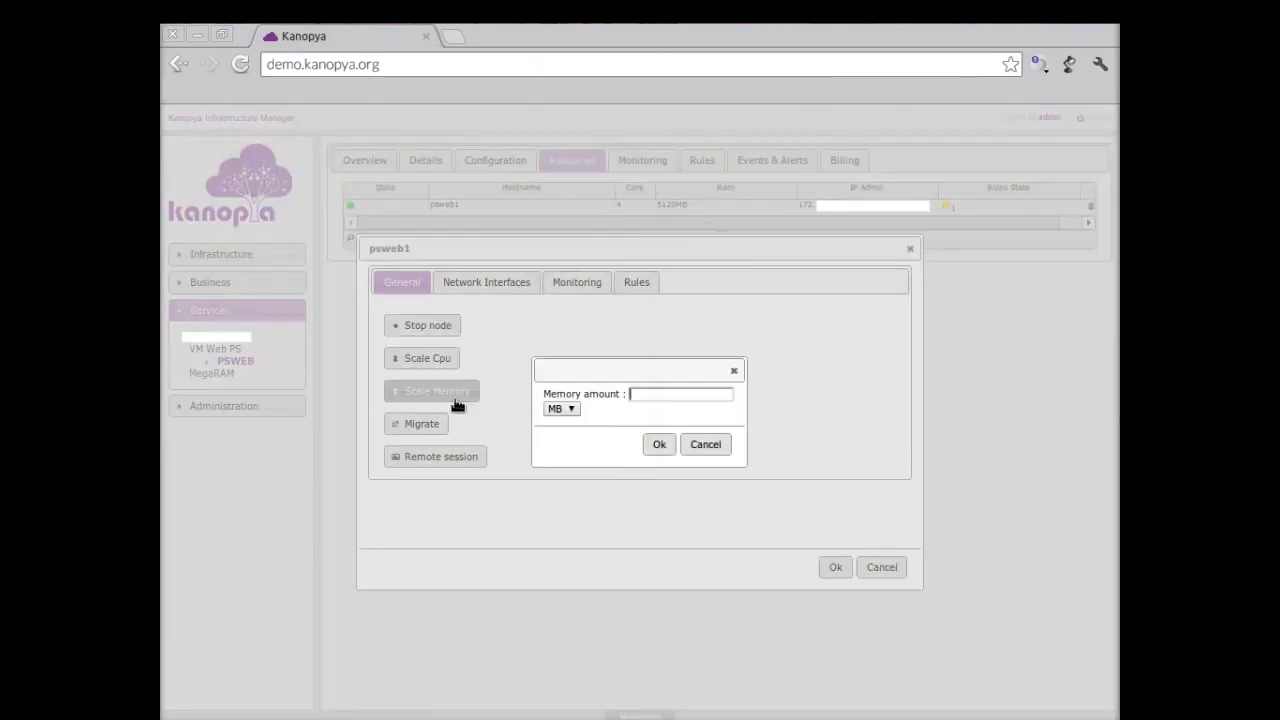
{"action": "left_click", "coordinate": [573, 410]}
{"action": "left_click", "coordinate": [565, 432]}
{"action": "left_click", "coordinate": [641, 395]}
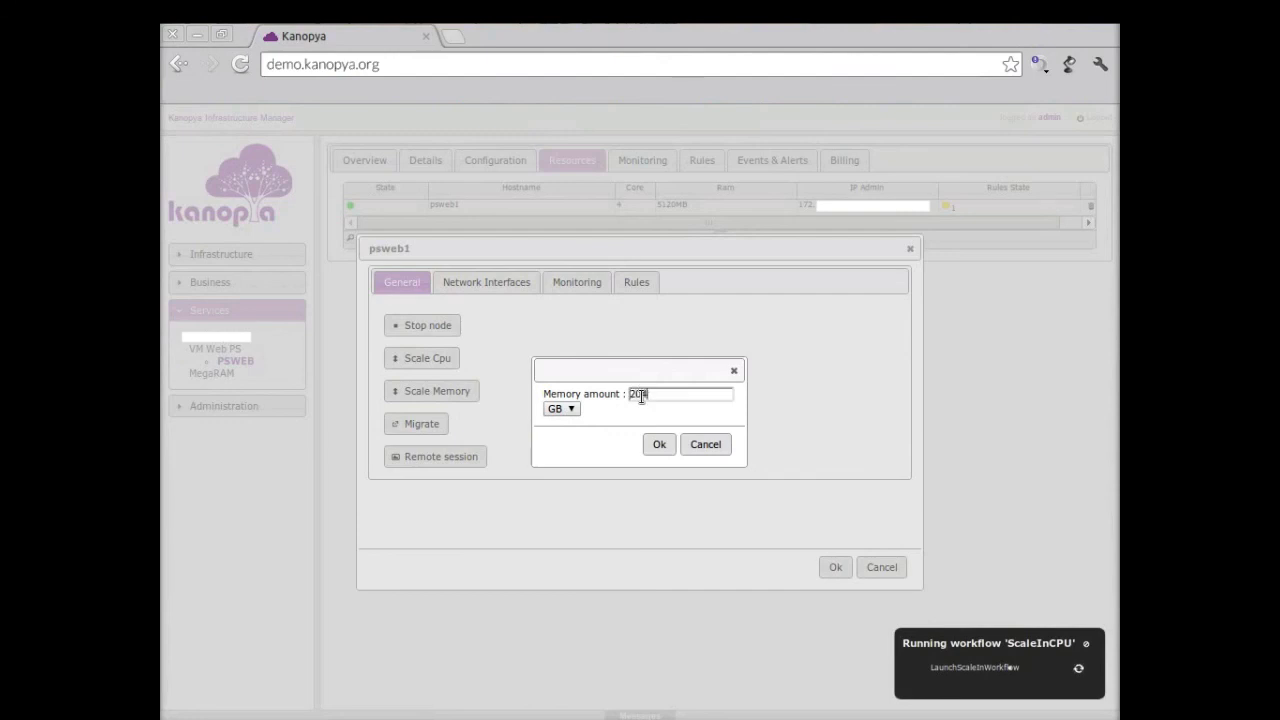
{"action": "left_click", "coordinate": [660, 444]}
{"action": "left_click", "coordinate": [833, 568]}
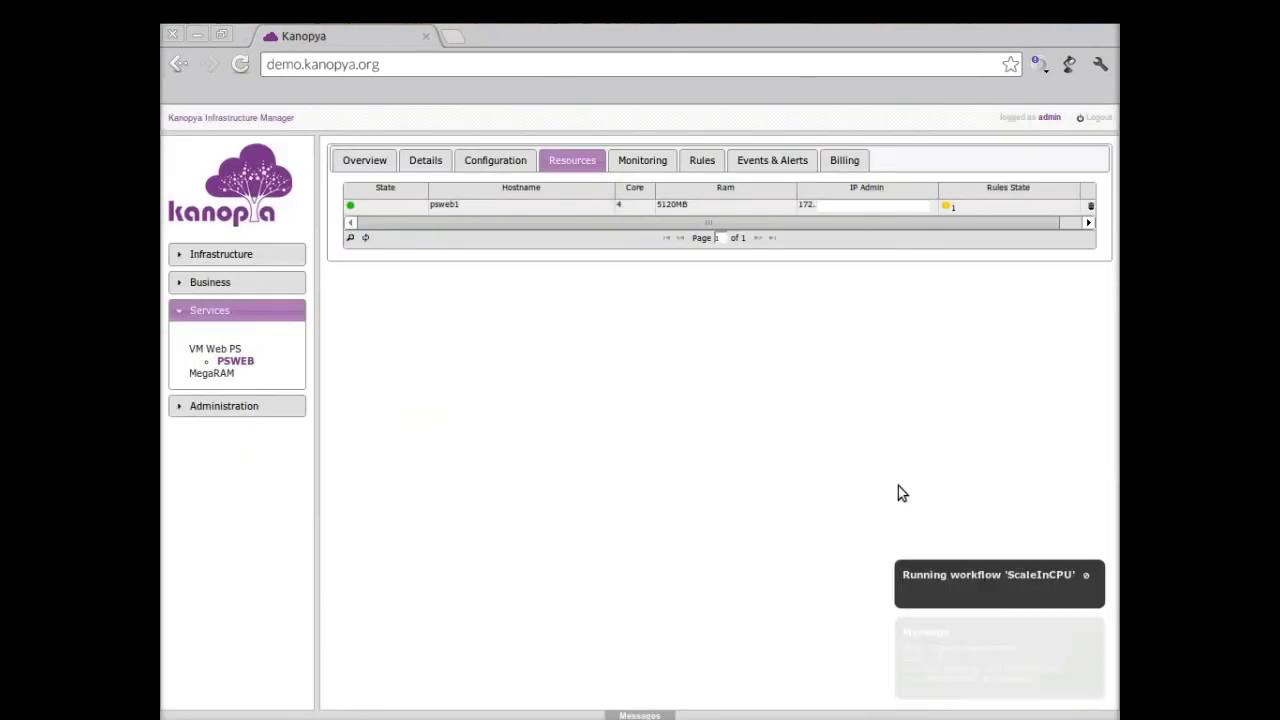
{"action": "mouse_move", "coordinate": [903, 661]}
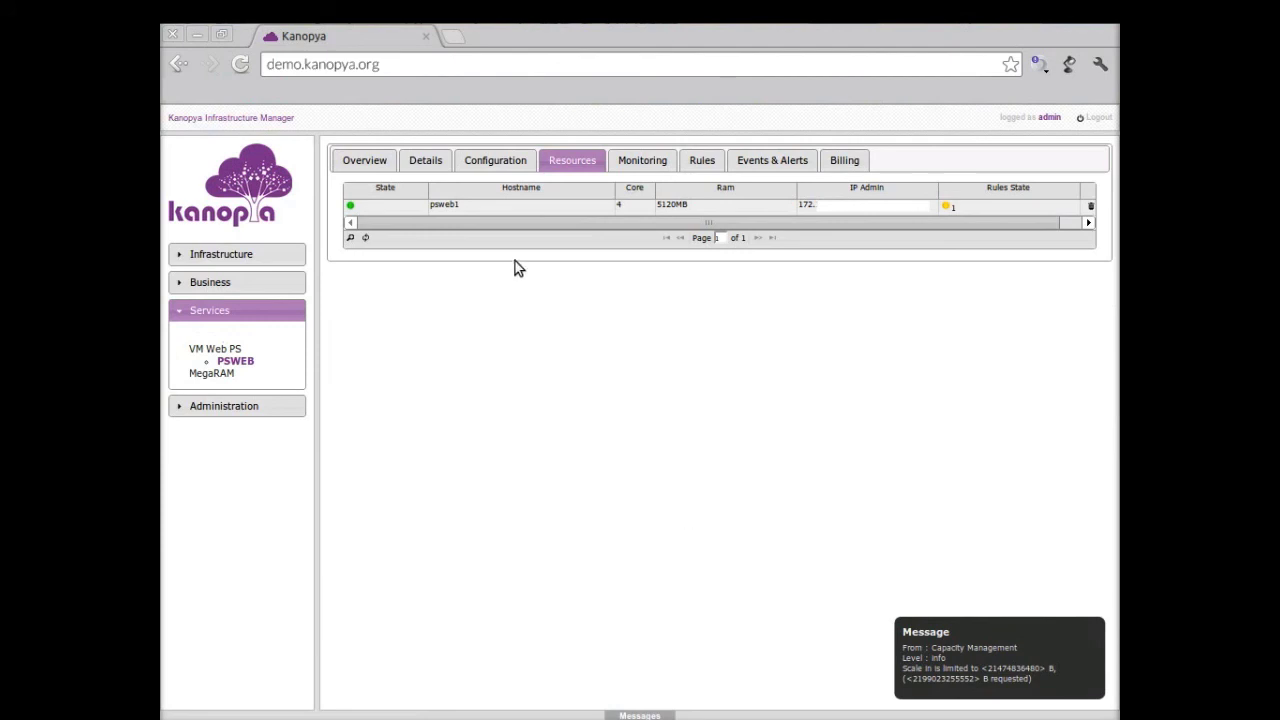
Step: Scale psweb1's memory to 3 GB using GB units and confirm in the node dialog
{"action": "left_click", "coordinate": [497, 208]}
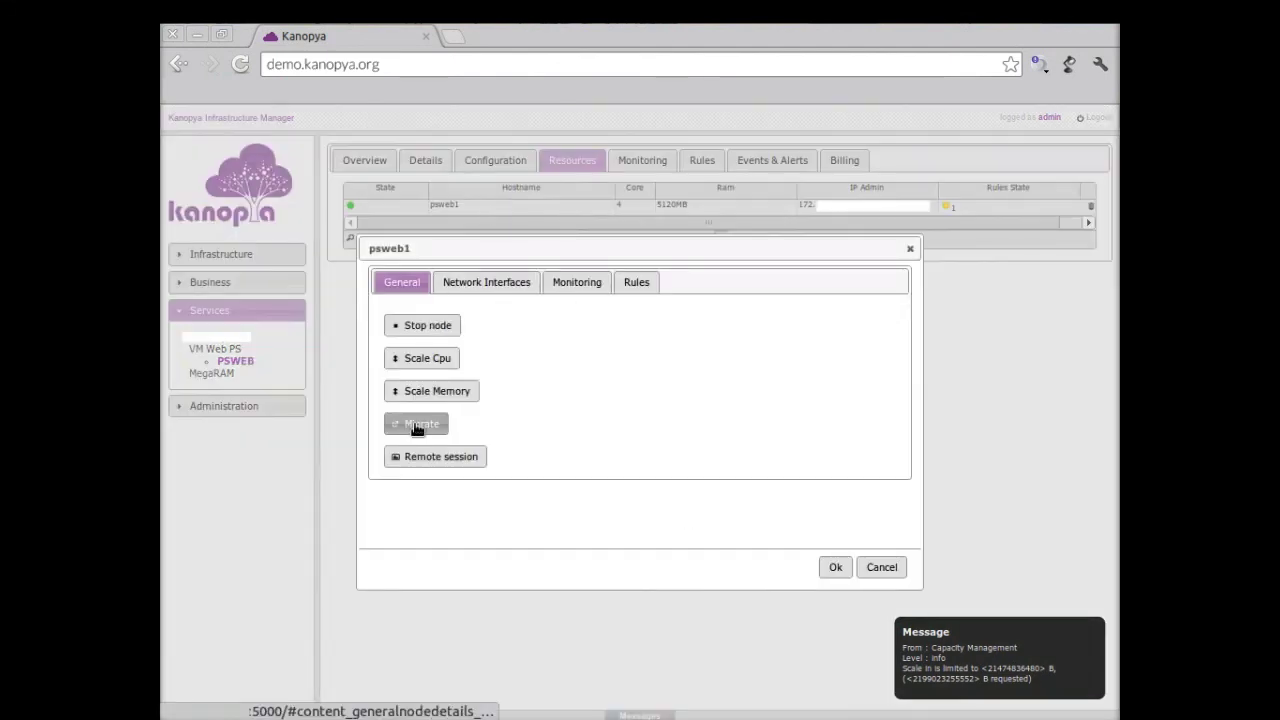
{"action": "left_click", "coordinate": [431, 393]}
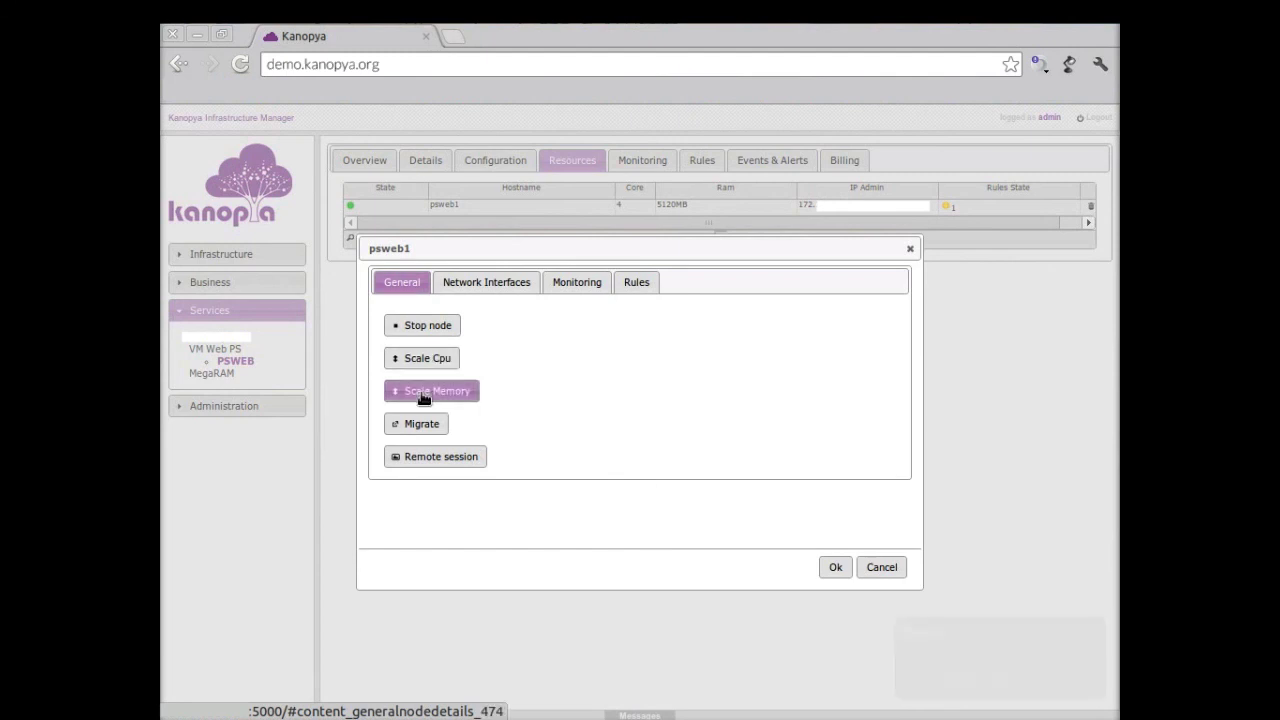
{"action": "left_click", "coordinate": [567, 412]}
{"action": "left_click", "coordinate": [558, 424]}
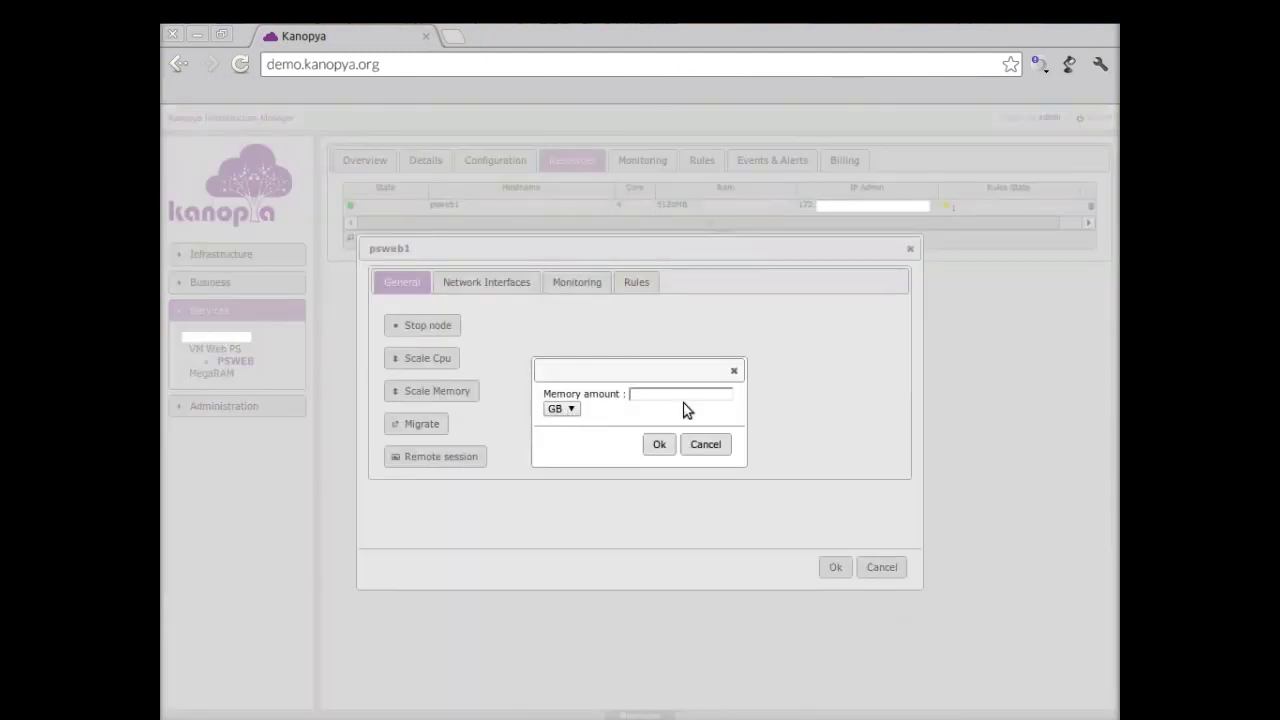
{"action": "type", "text": "3"}
{"action": "left_click", "coordinate": [659, 446]}
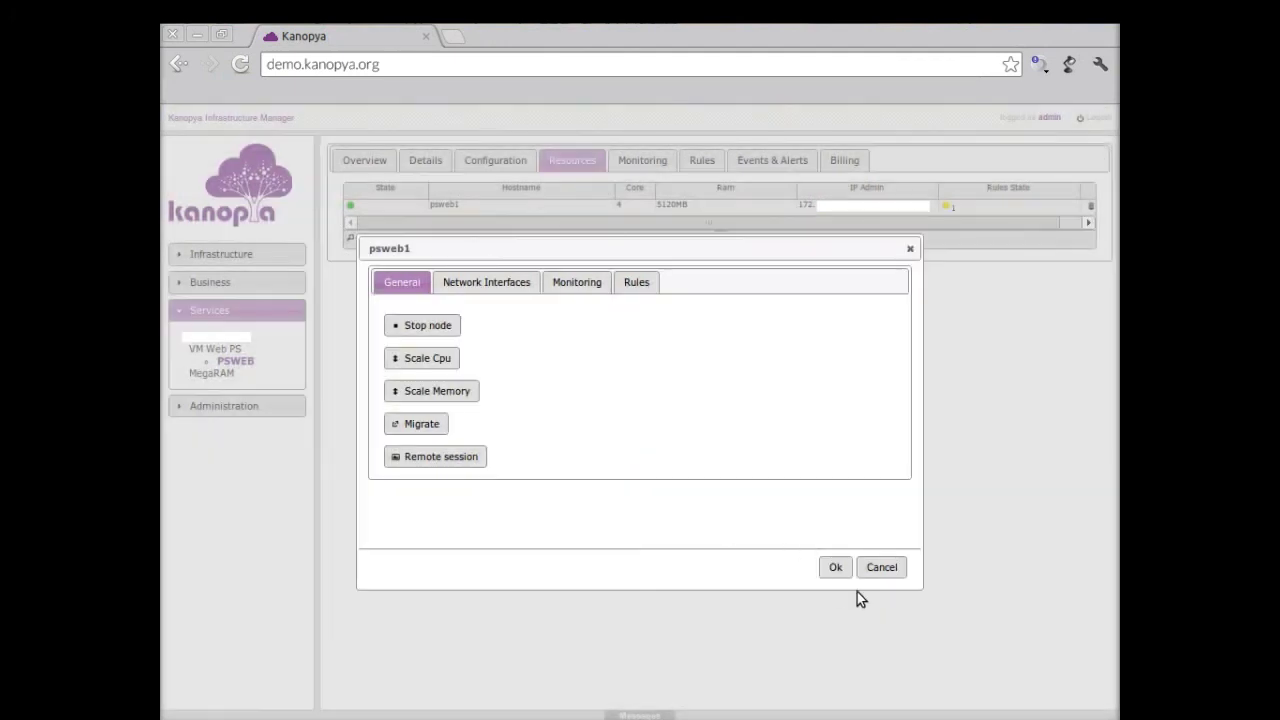
{"action": "left_click", "coordinate": [835, 566]}
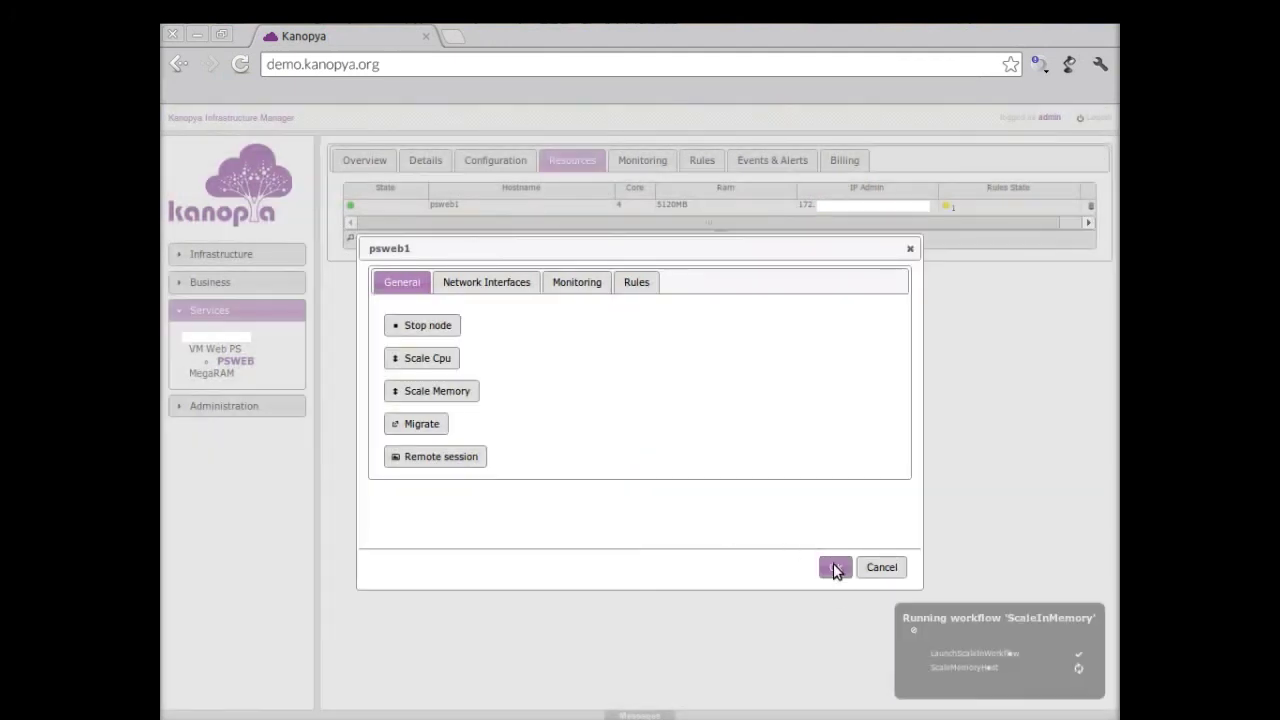